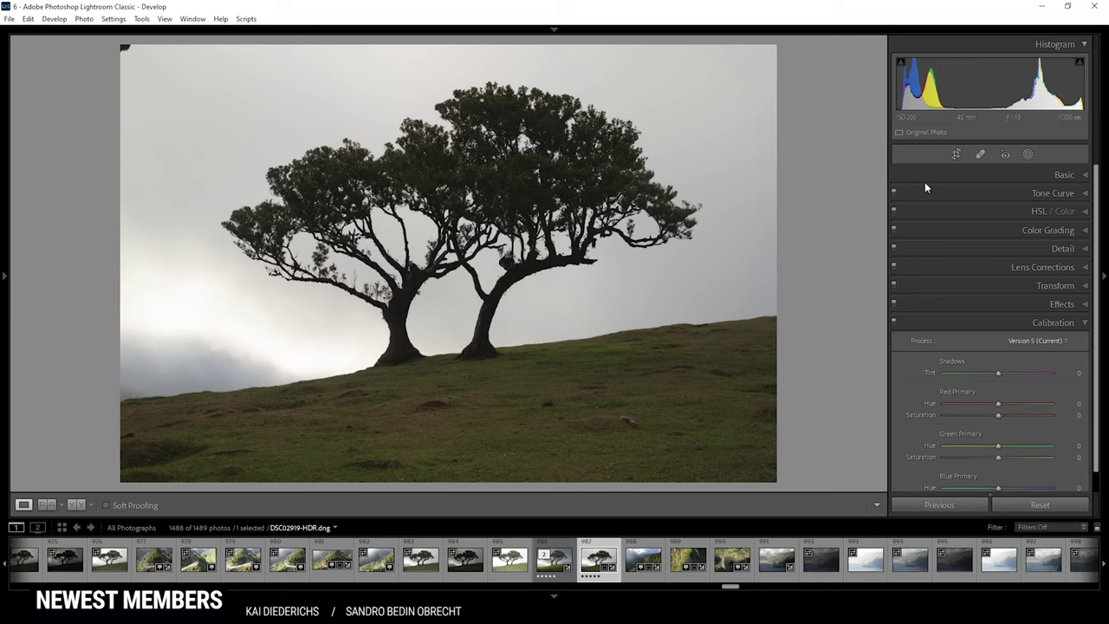
Apply the Adobe Standard profile and cool the white balance to Temp 5850.
left_click(1003, 173)
left_click(953, 213)
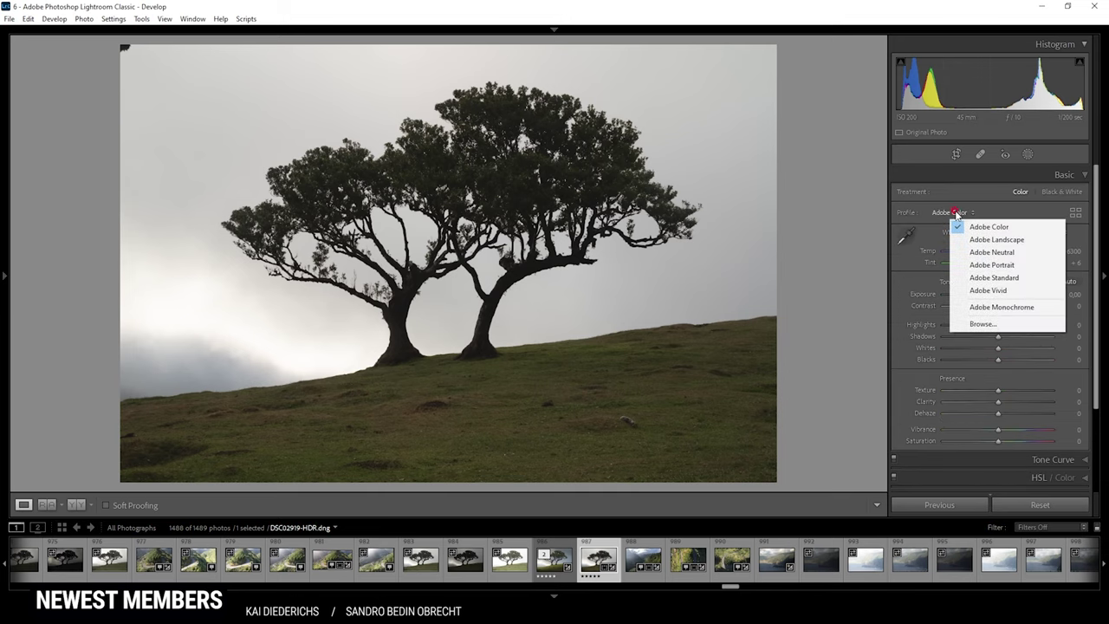
left_click(994, 277)
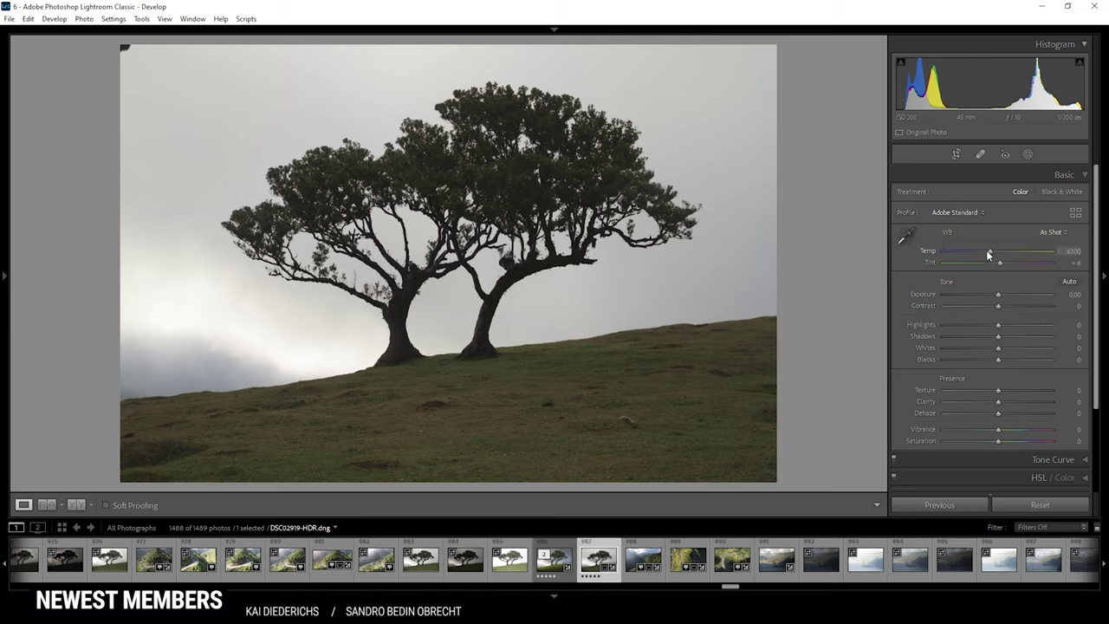
left_click_drag(986, 250, 985, 253)
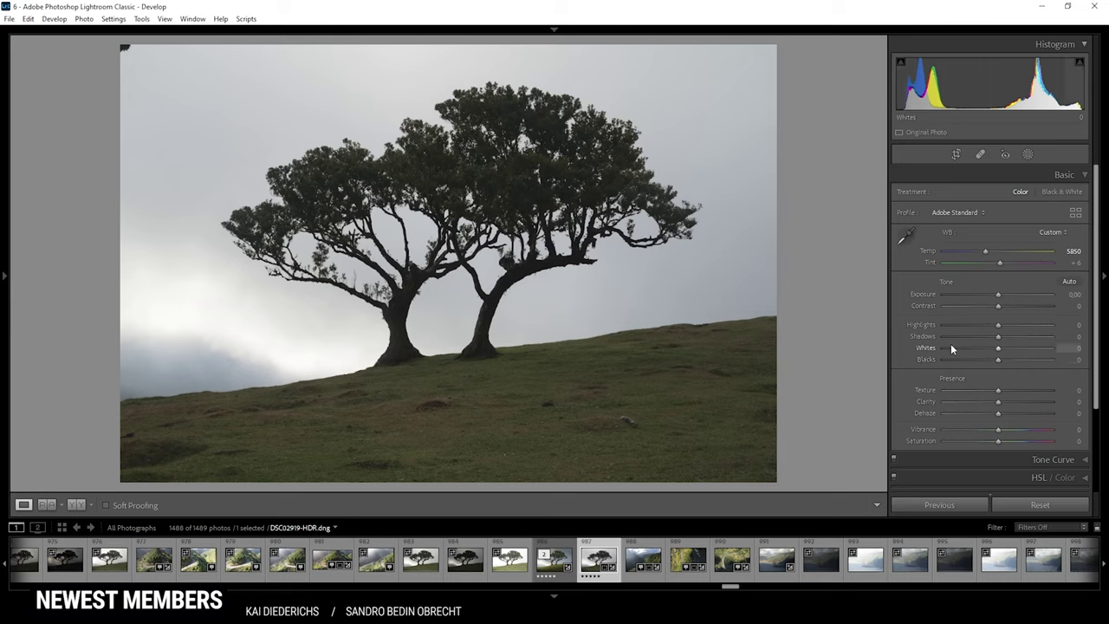
Set Highlights -91, Shadows +47, Whites +29 and Blacks +13.
left_click_drag(998, 327, 944, 334)
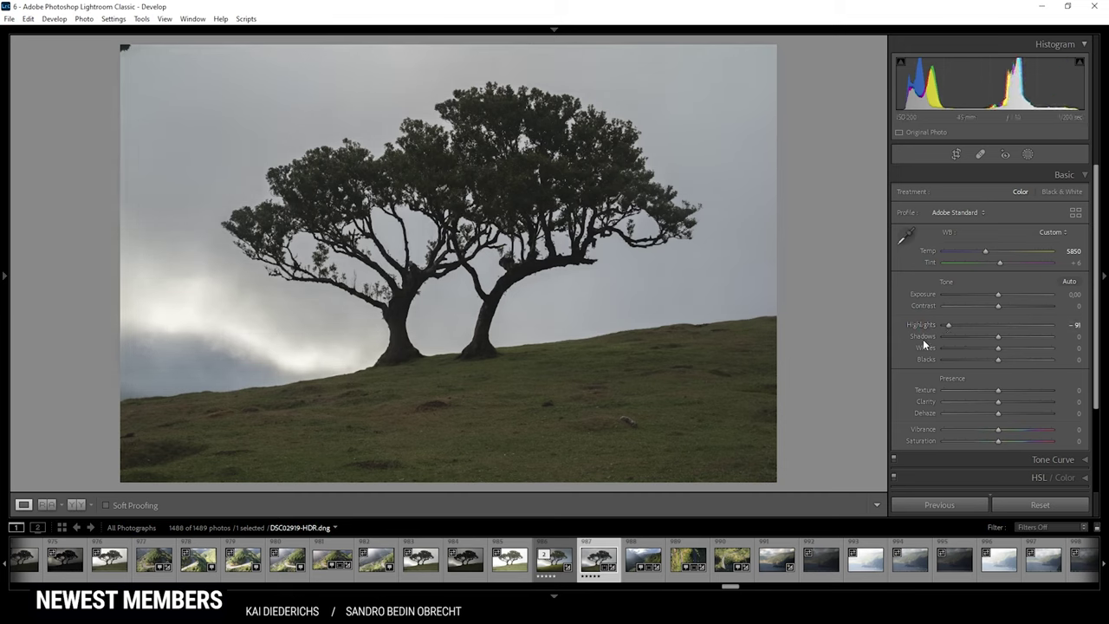
mouse_move(999, 338)
left_mouse_down()
mouse_move(1023, 338)
mouse_move(1001, 348)
mouse_move(1014, 348)
left_mouse_up()
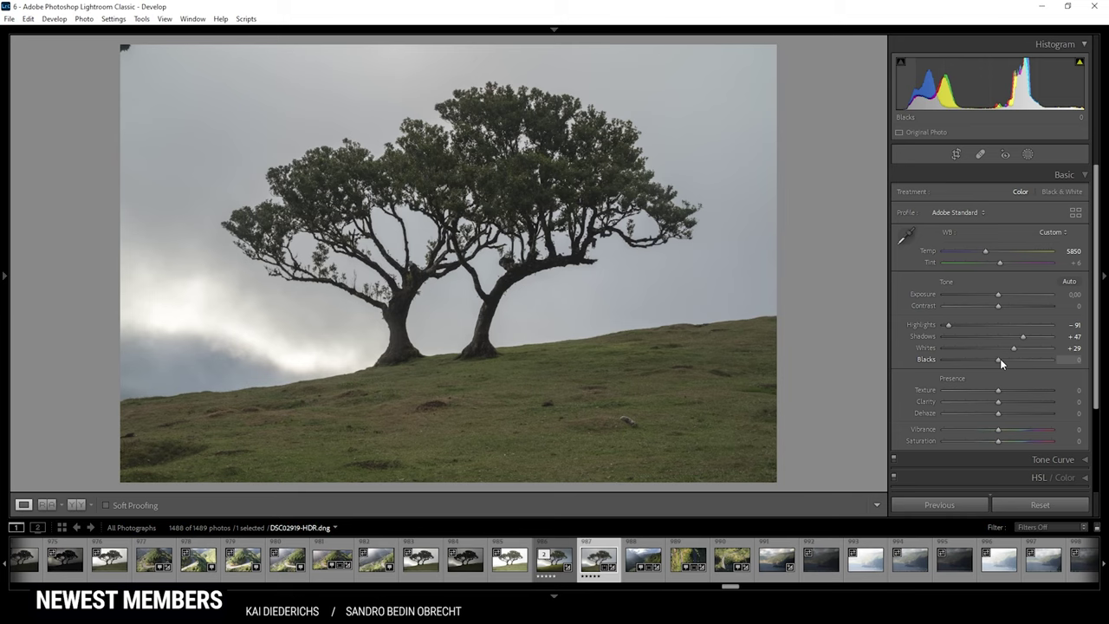
left_click_drag(1000, 359, 1006, 359)
left_click_drag(1007, 360, 1007, 360)
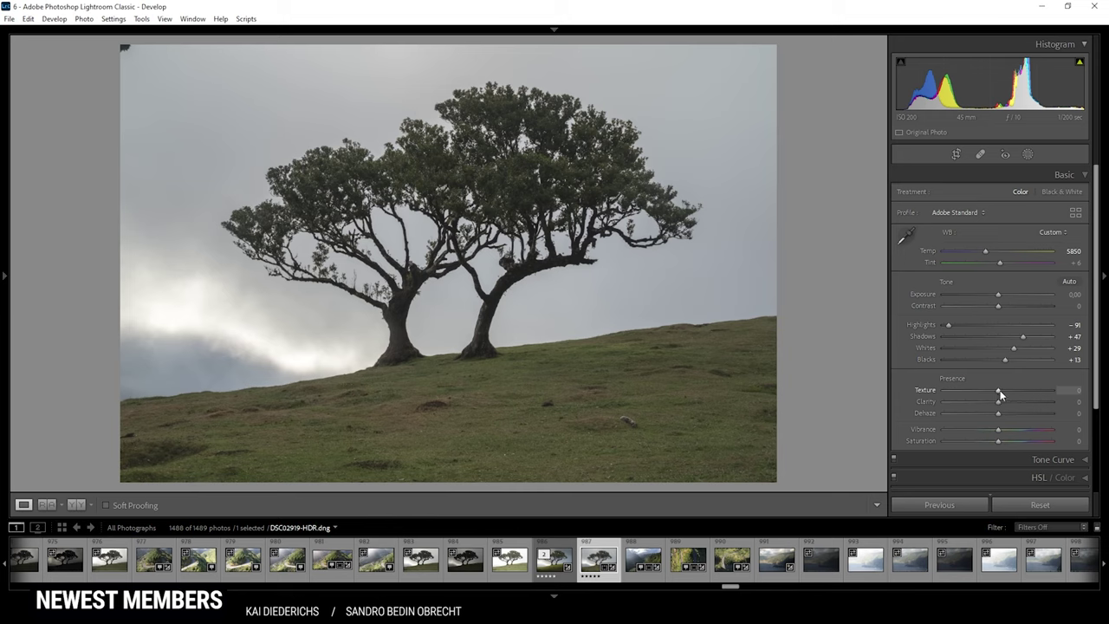
Add Texture +7 and Vibrance +63, then compare before and after side by side.
left_click_drag(1000, 392, 1004, 393)
left_click_drag(1000, 431, 1034, 431)
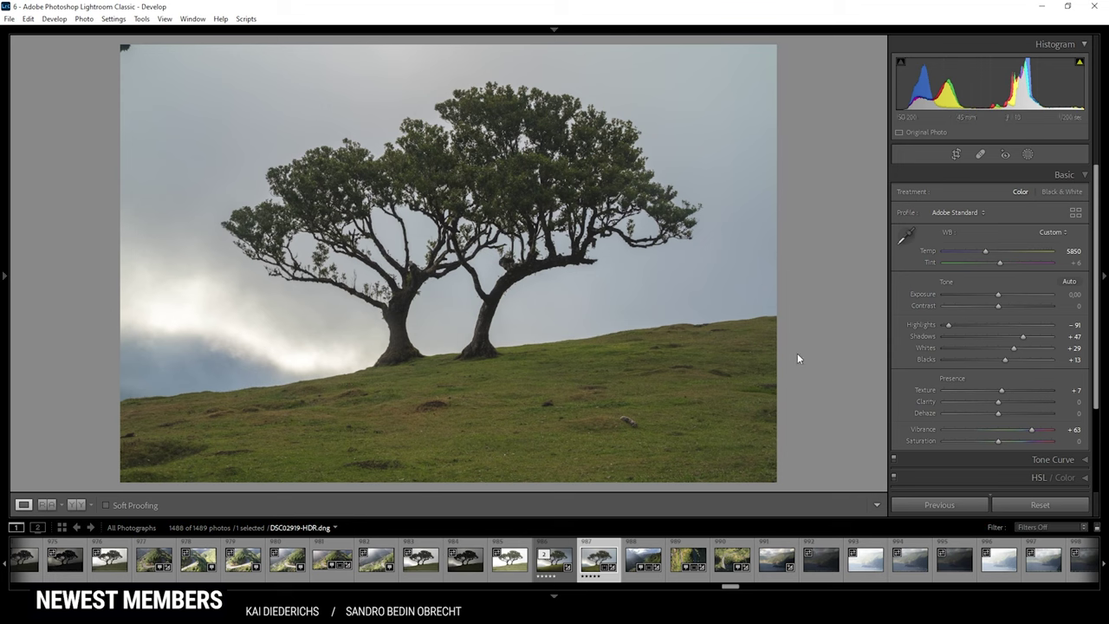
left_click(61, 508)
left_click(112, 520)
left_click(24, 504)
Draw a radial gradient mask over the bright clouds in the left sky.
left_click(1026, 155)
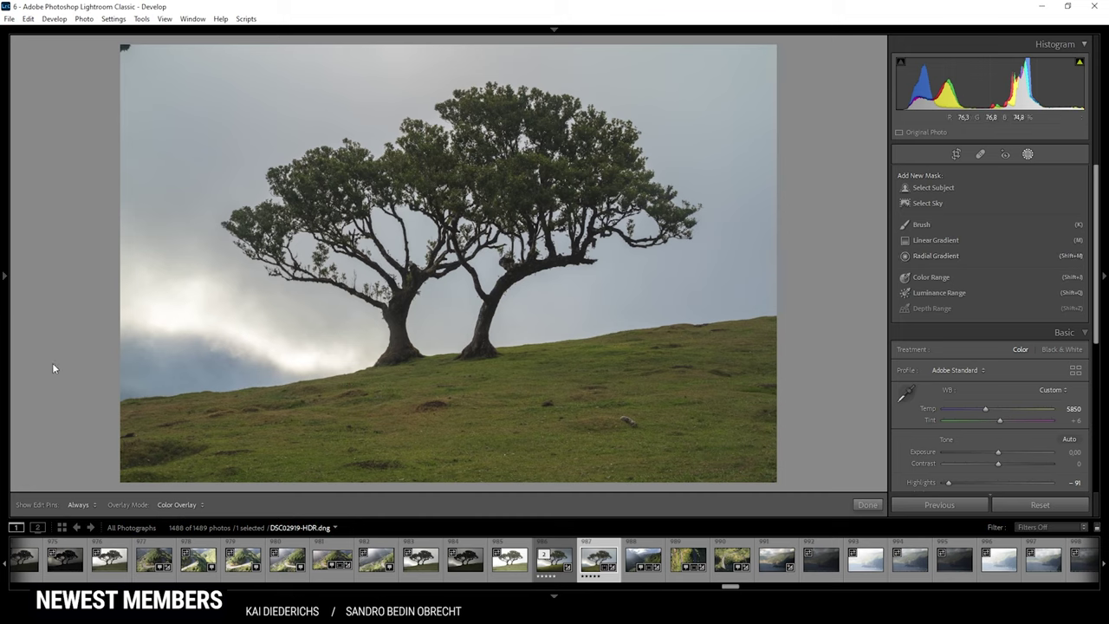
left_click(951, 256)
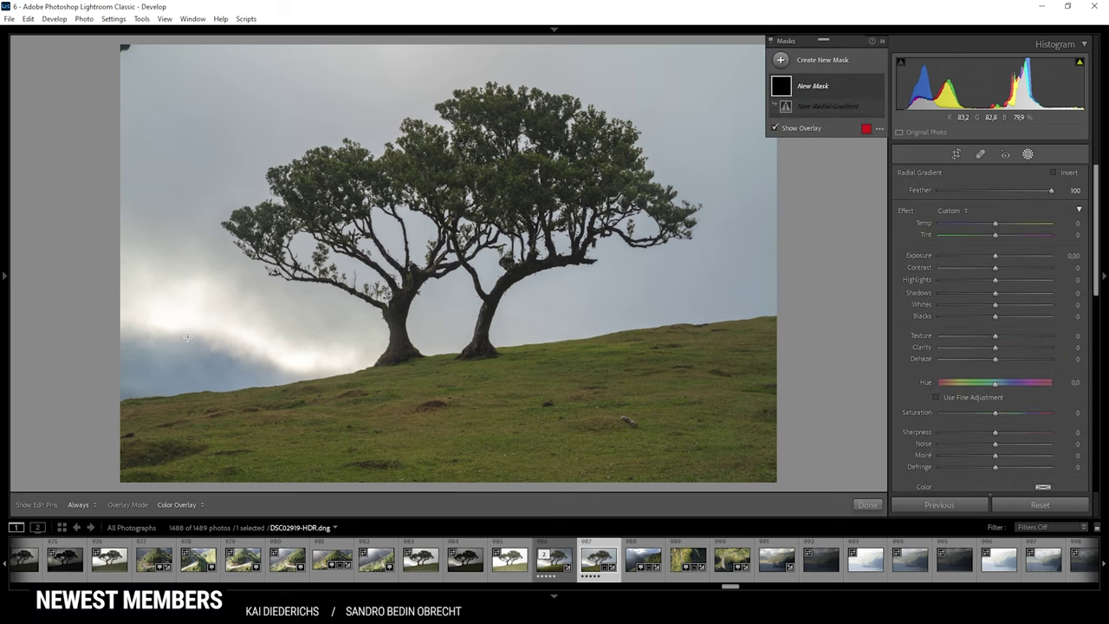
left_click_drag(185, 337, 356, 412)
left_click_drag(365, 333, 366, 321)
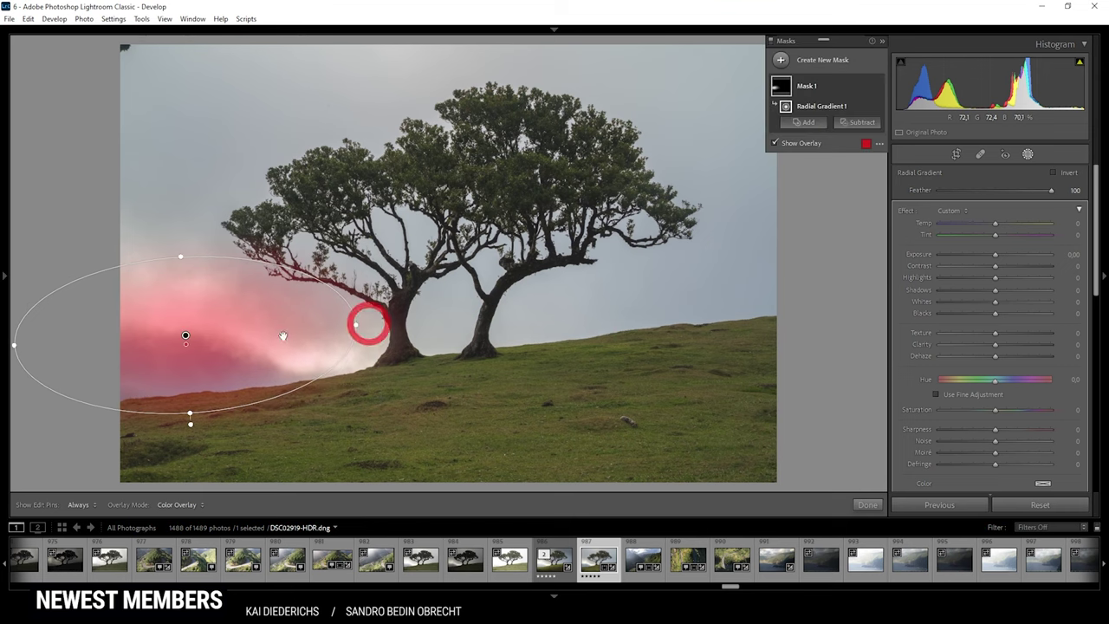
left_click_drag(178, 345, 256, 344)
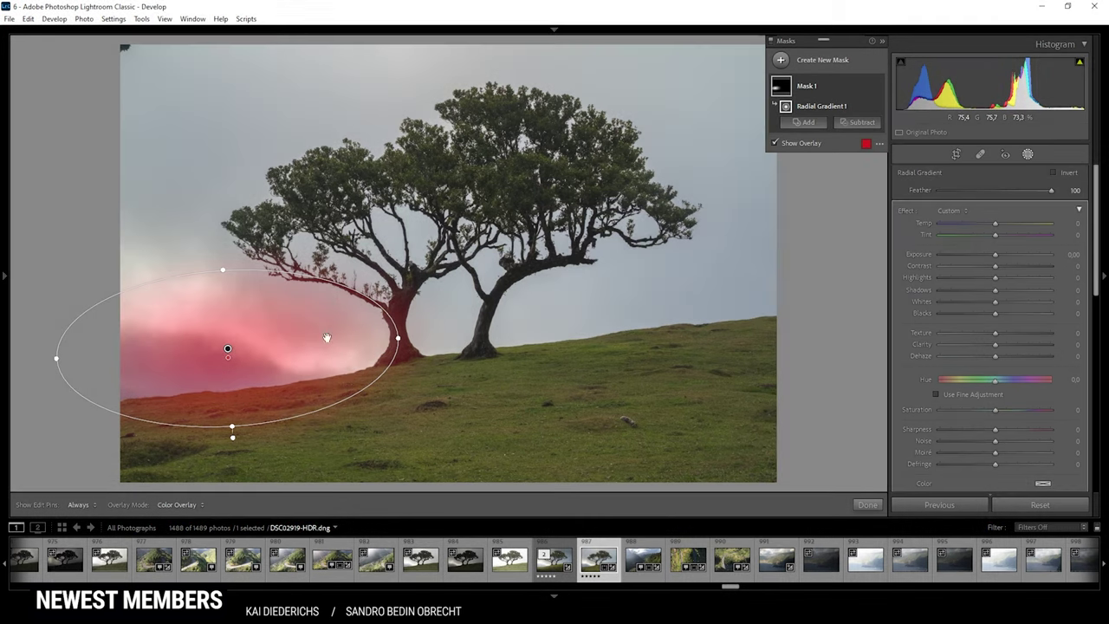
Reshape the radial ellipse and set Blacks +72 and Dehaze -42 inside it.
left_click_drag(236, 354, 240, 353)
left_click_drag(237, 426, 233, 410)
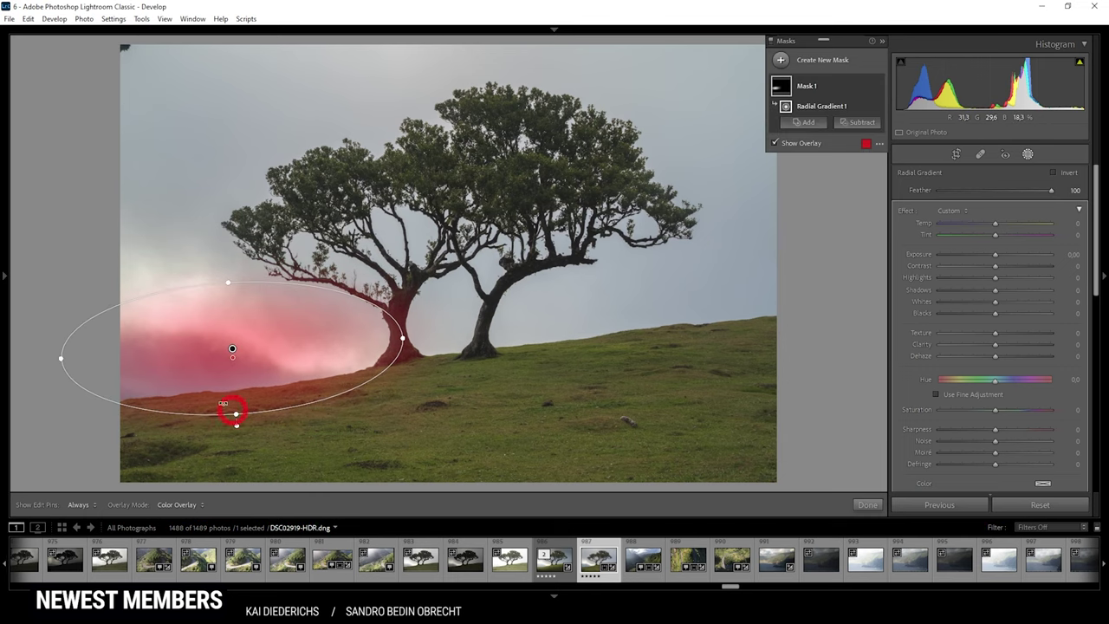
left_click_drag(46, 354, 49, 355)
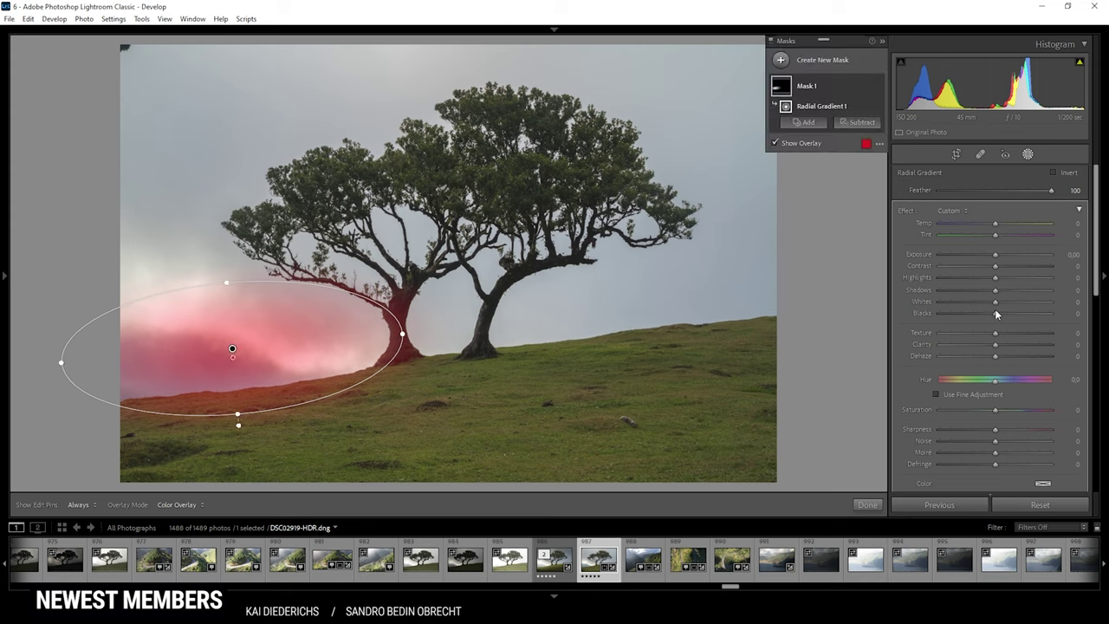
left_click_drag(996, 313, 1036, 314)
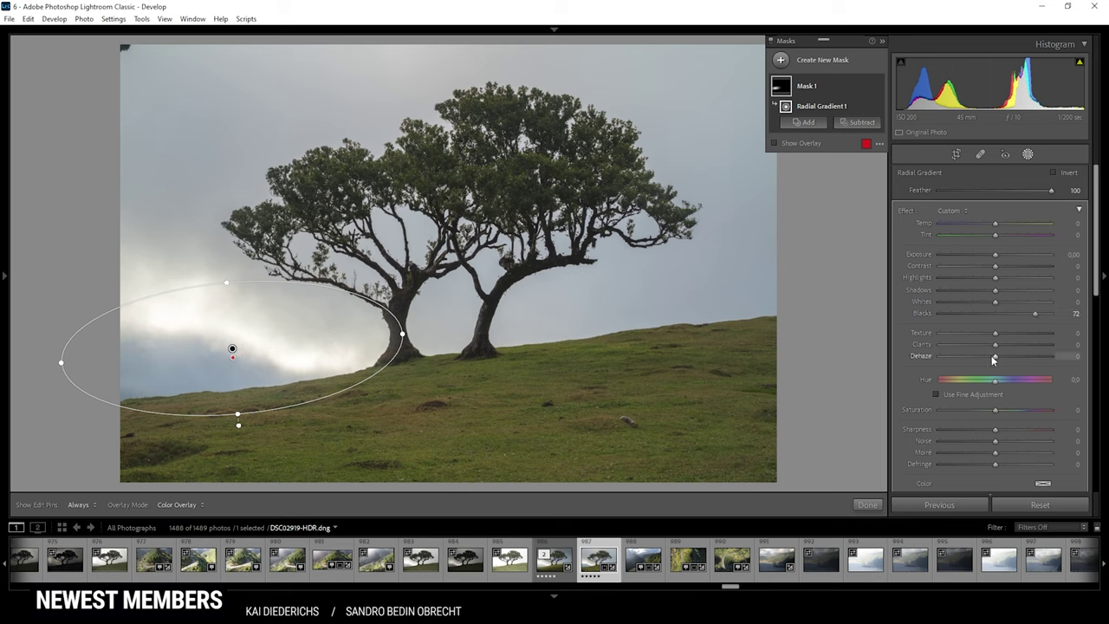
left_click_drag(995, 357, 970, 356)
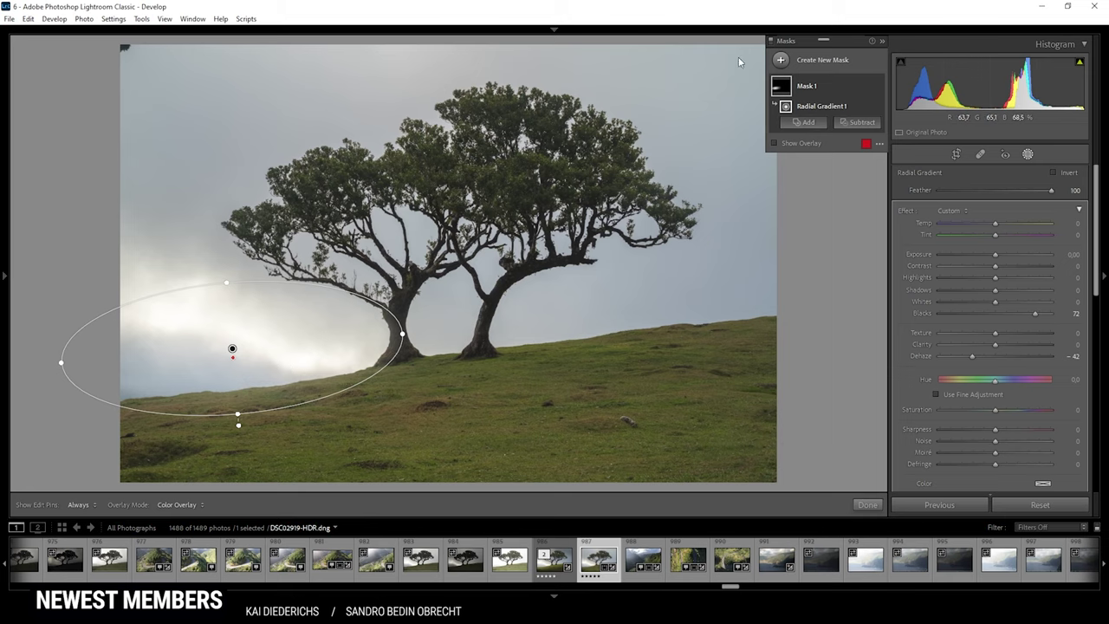
Create a sky mask and subtract a linear gradient rising from the horizon.
left_click(780, 60)
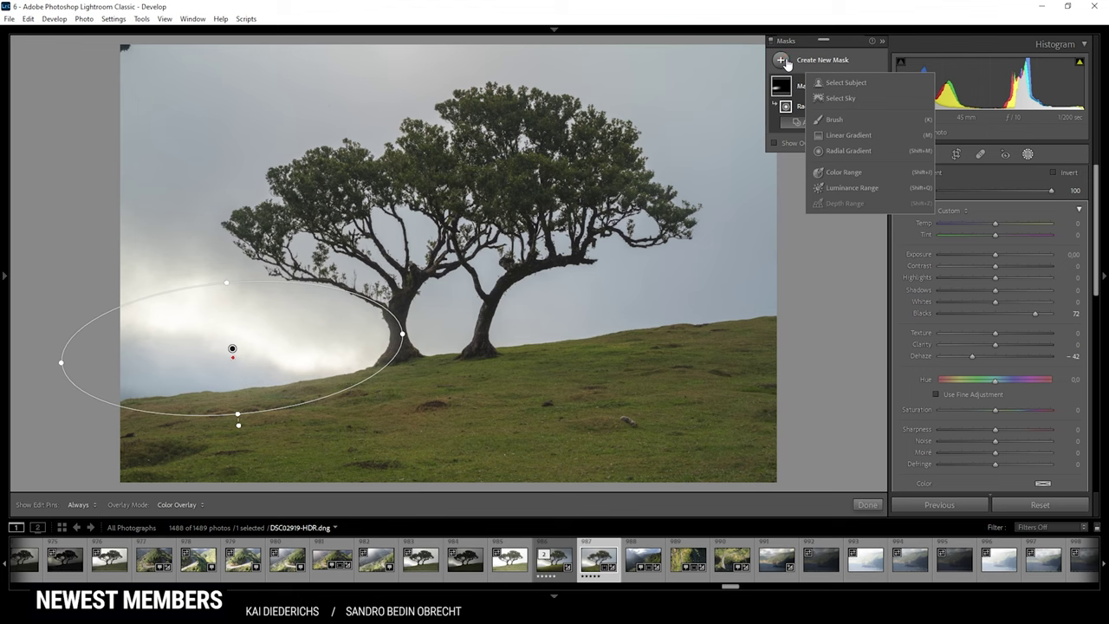
left_click(847, 99)
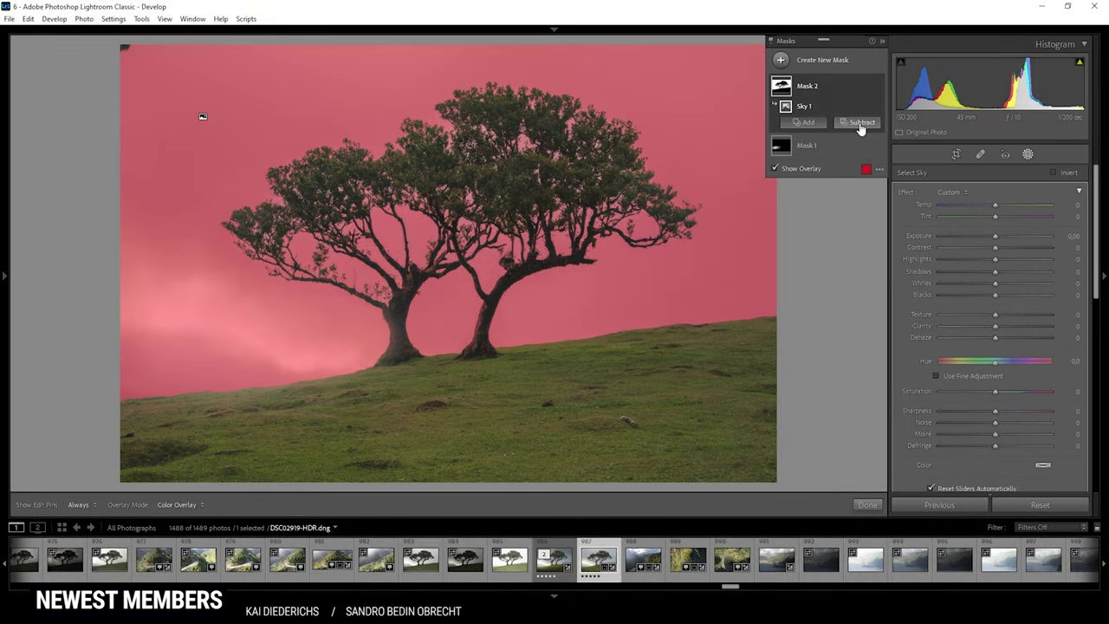
left_click(862, 123)
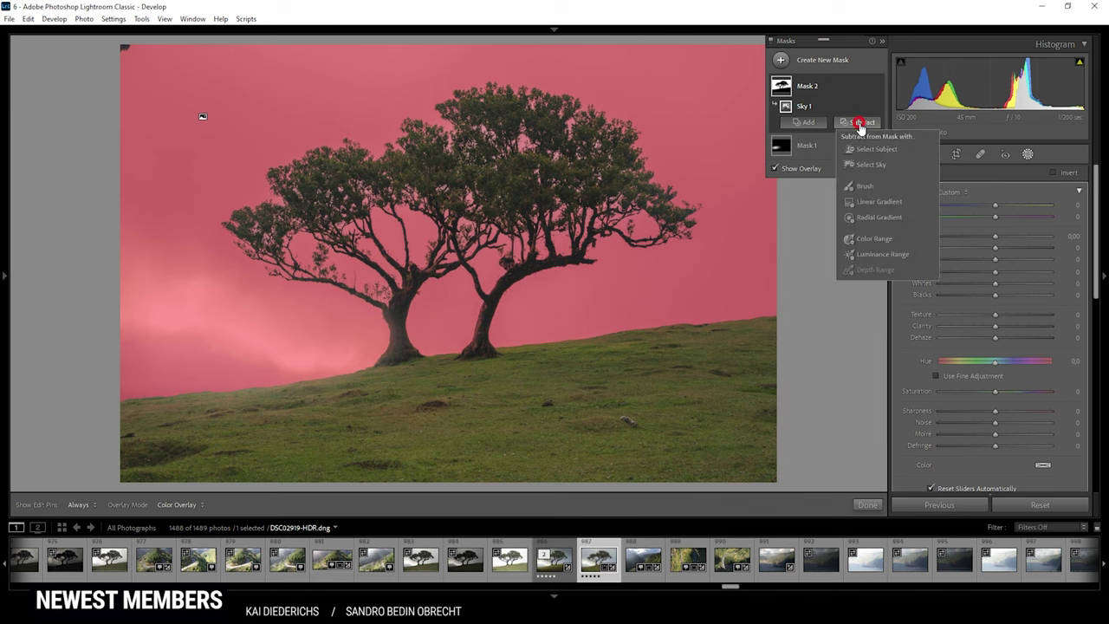
left_click(866, 203)
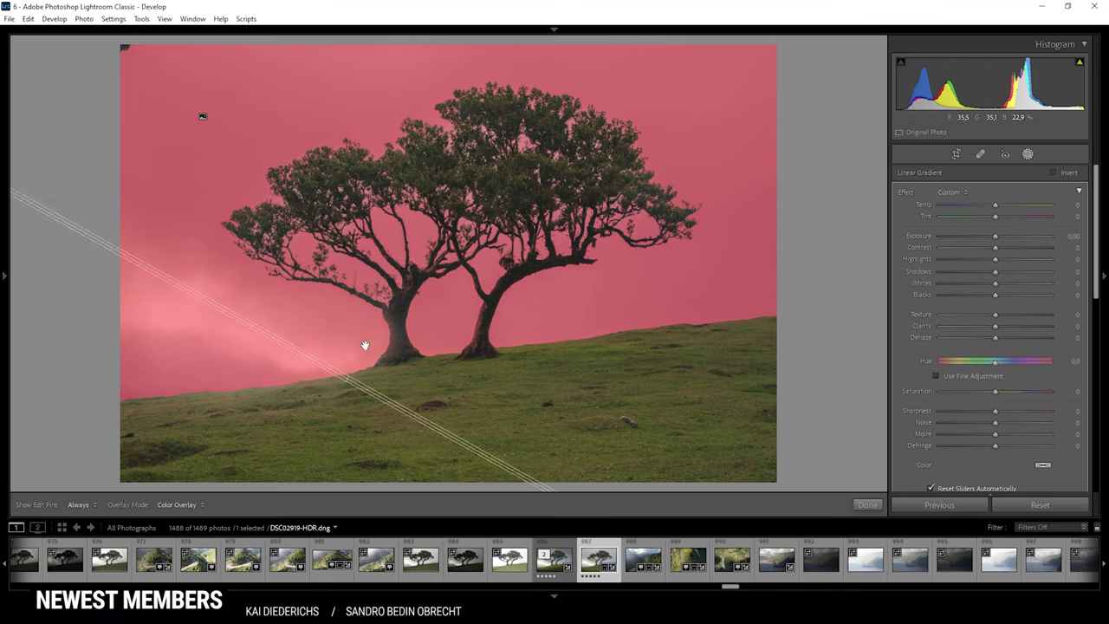
mouse_move(365, 345)
left_mouse_down()
mouse_move(408, 153)
mouse_move(421, 112)
mouse_move(436, 106)
left_mouse_up()
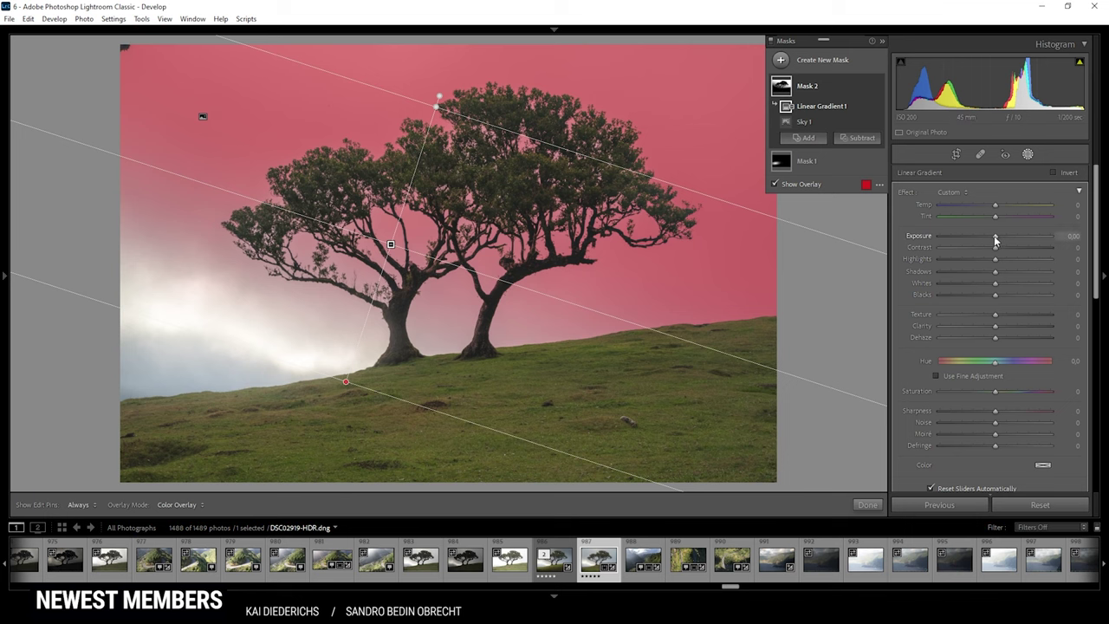
Hide the overlay and darken the sky mask to Exposure -0.67.
key("o")
left_click_drag(995, 237, 984, 236)
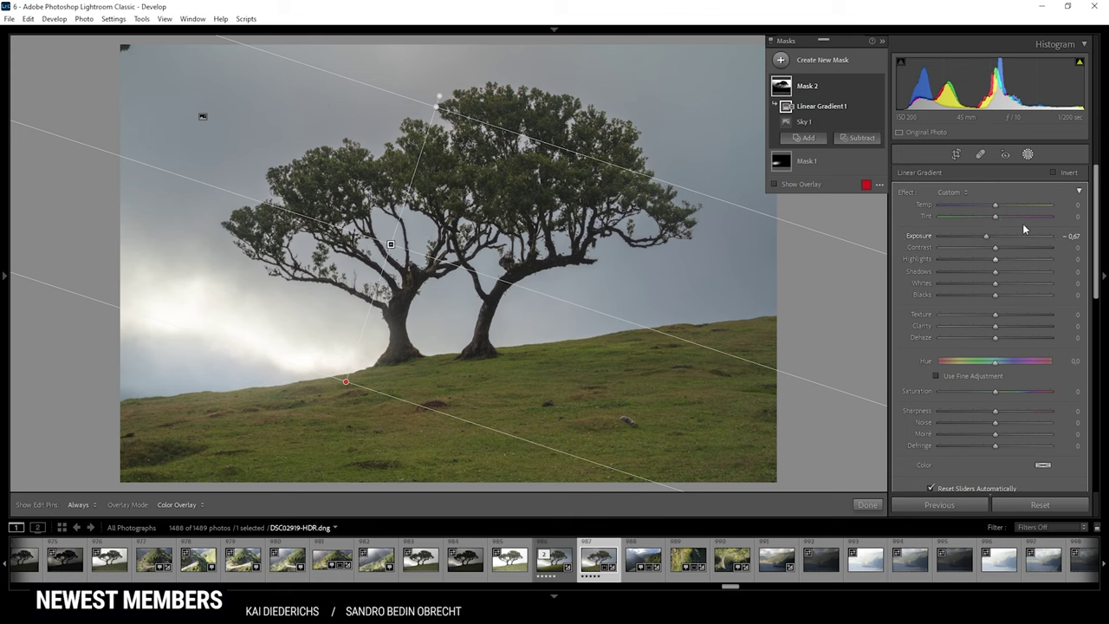
left_click(1028, 154)
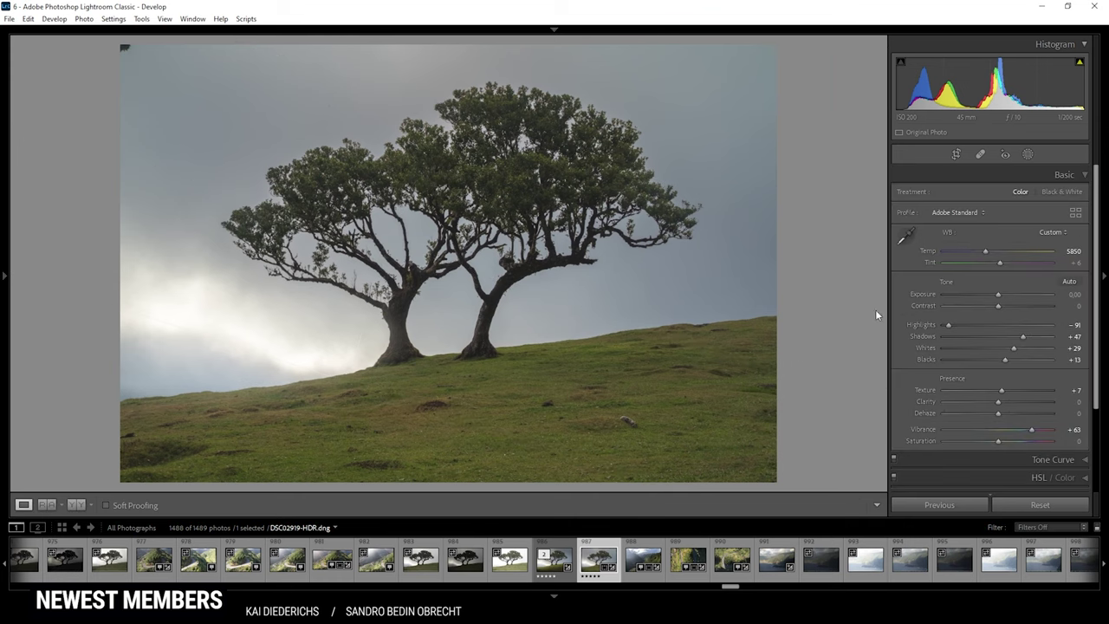
Compare before and after, return to Loupe view, and reopen Masking with Shift+W.
left_click(76, 505)
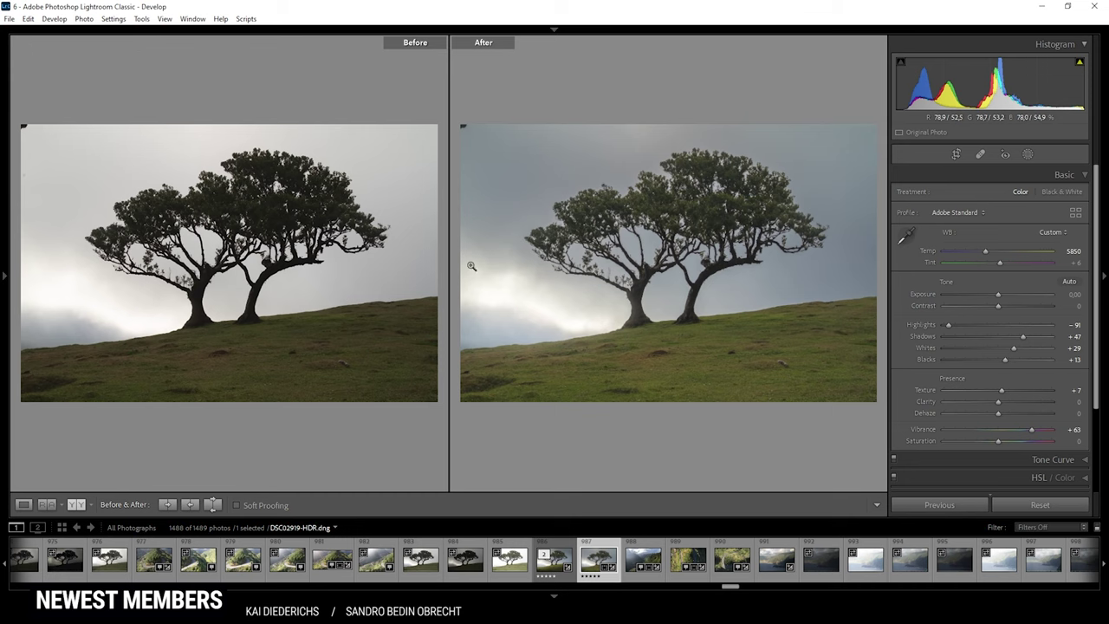
left_click(24, 504)
key("shift+w")
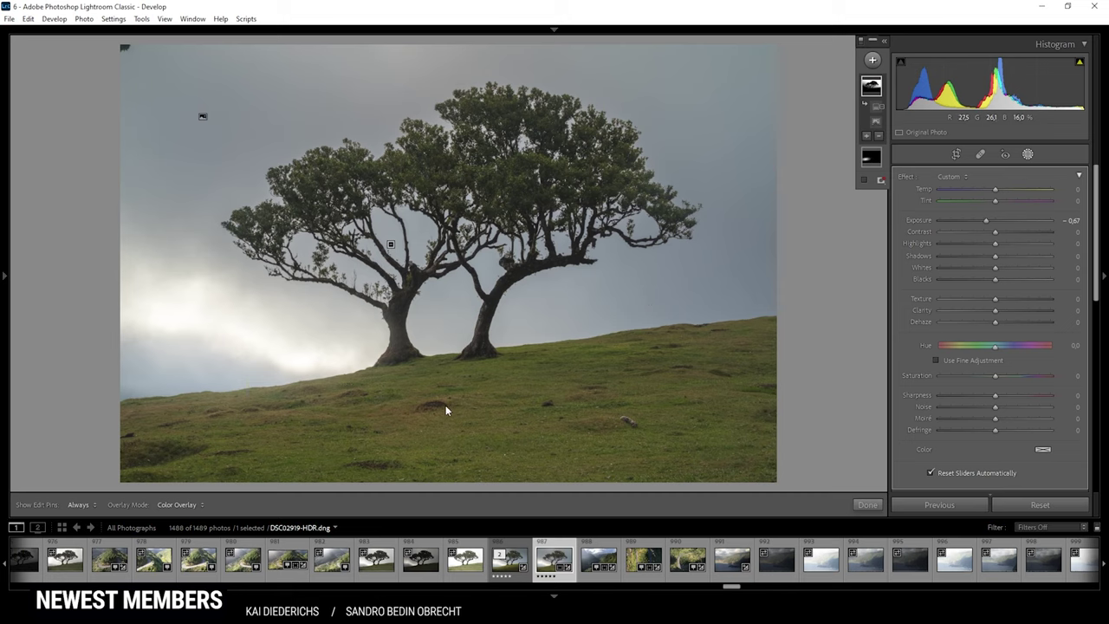
Add a linear gradient from the bottom edge darkening the grassy foreground to Exposure -1.50.
left_click(347, 387)
left_click(872, 61)
left_click(906, 140)
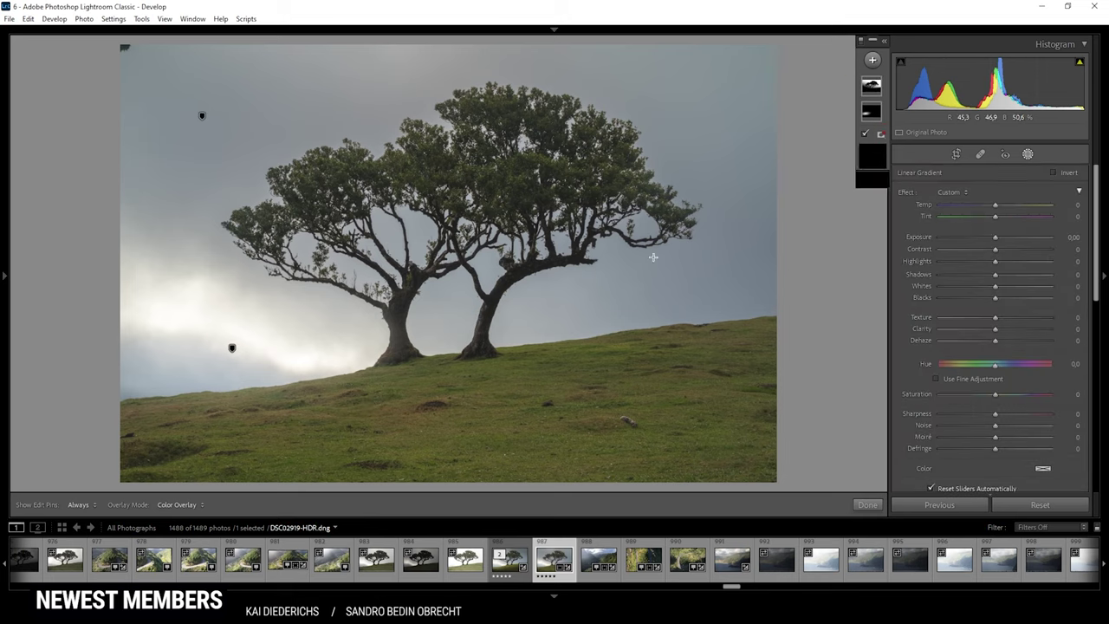
left_click_drag(520, 481, 503, 363)
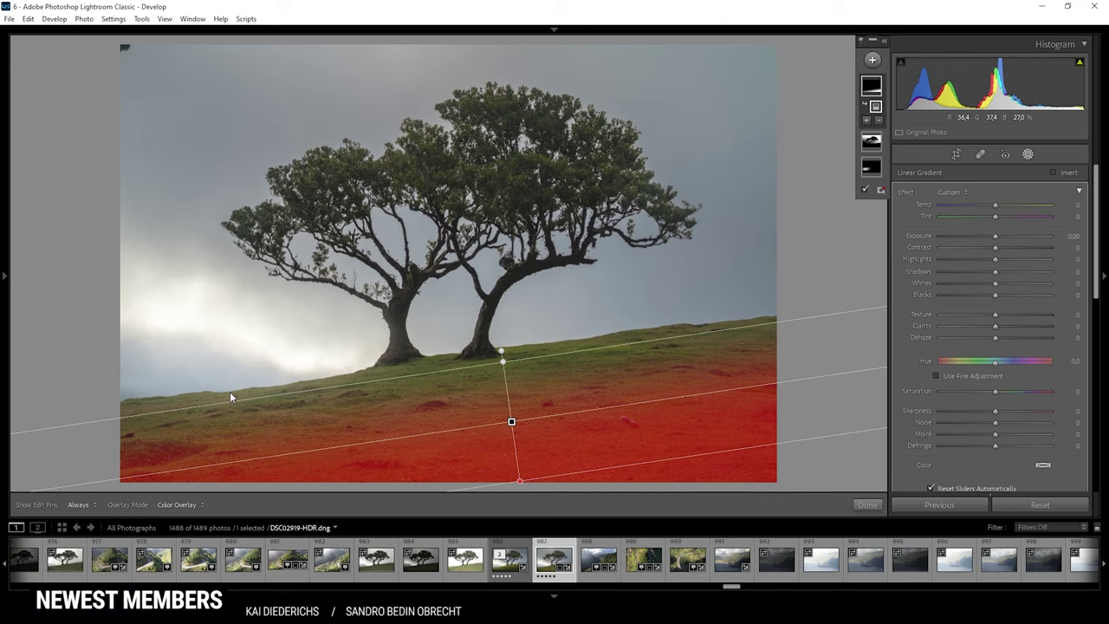
left_click_drag(502, 353, 512, 358)
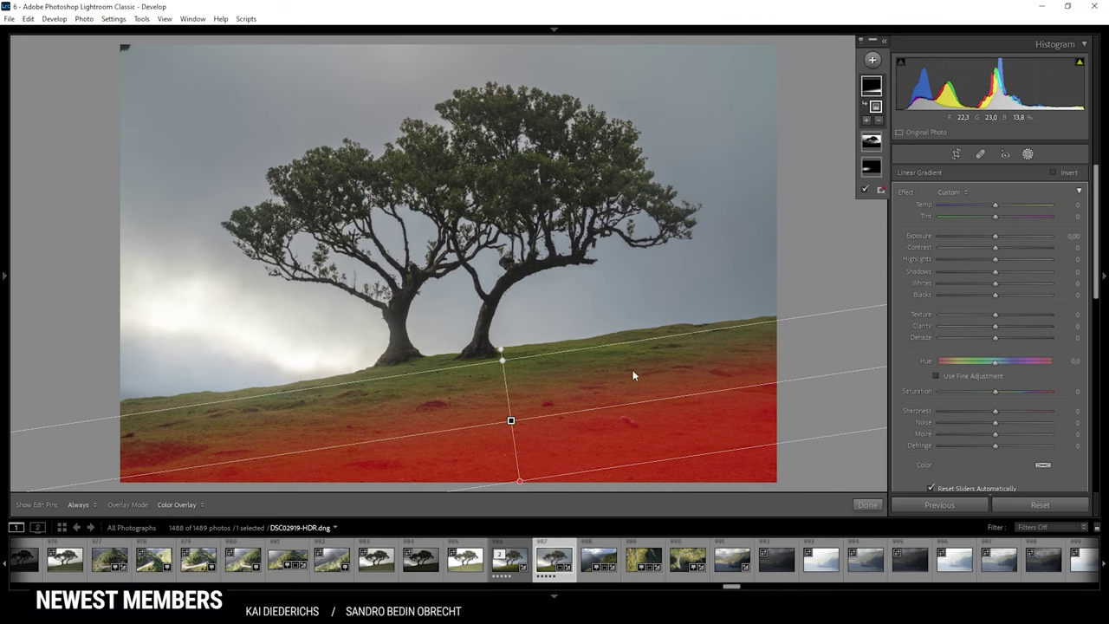
left_click_drag(995, 237, 974, 236)
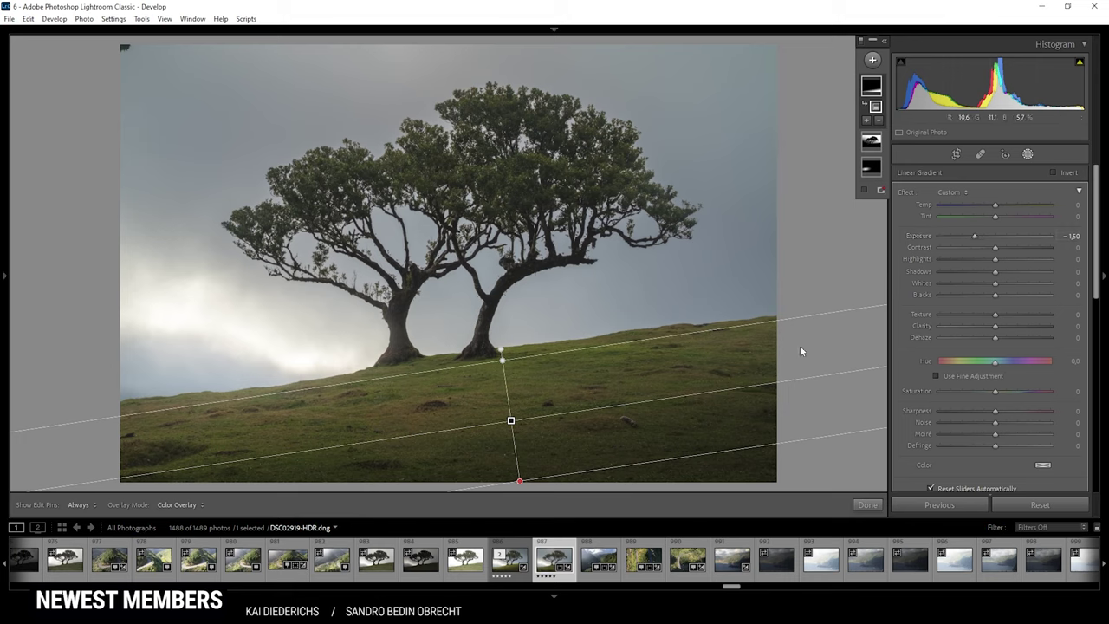
left_click(1028, 154)
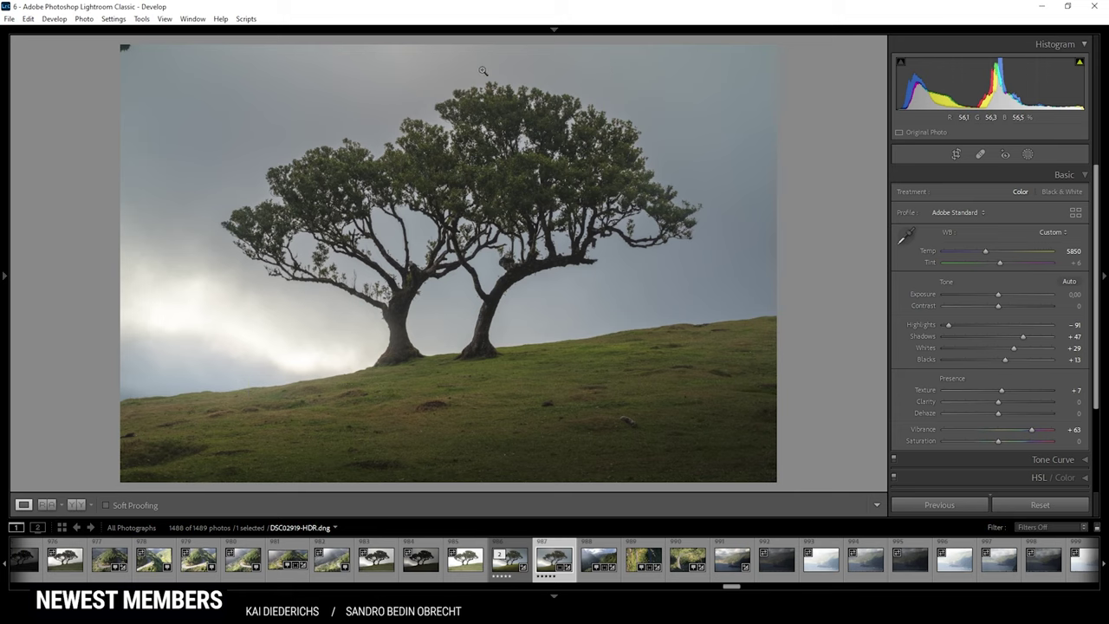
Add a widened diagonal linear gradient from the top right at Exposure -0.83.
left_click(1028, 154)
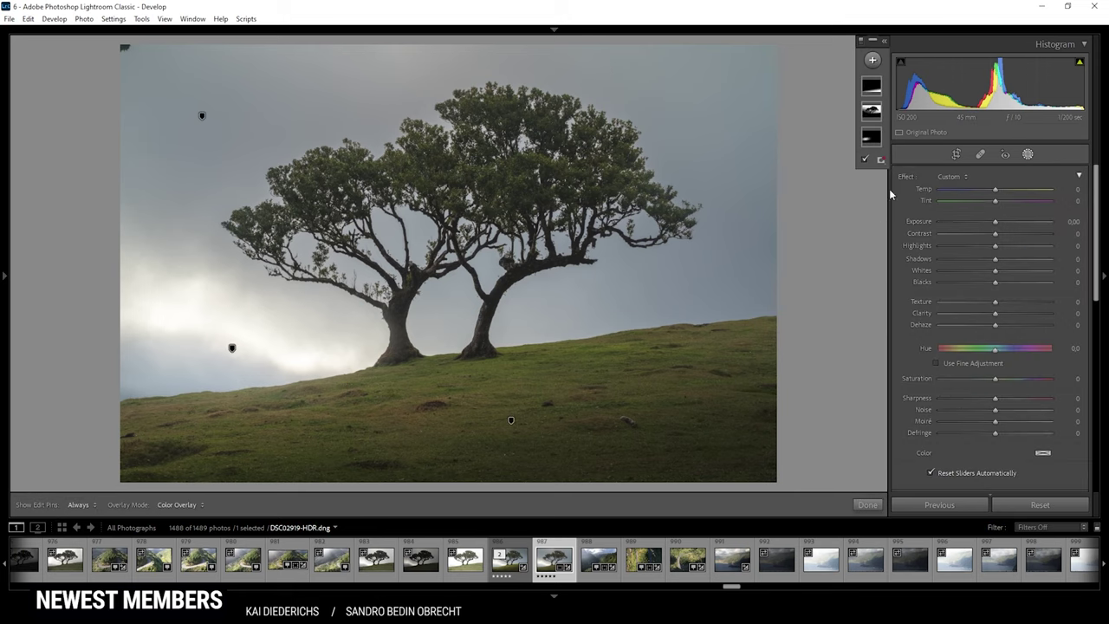
left_click(872, 64)
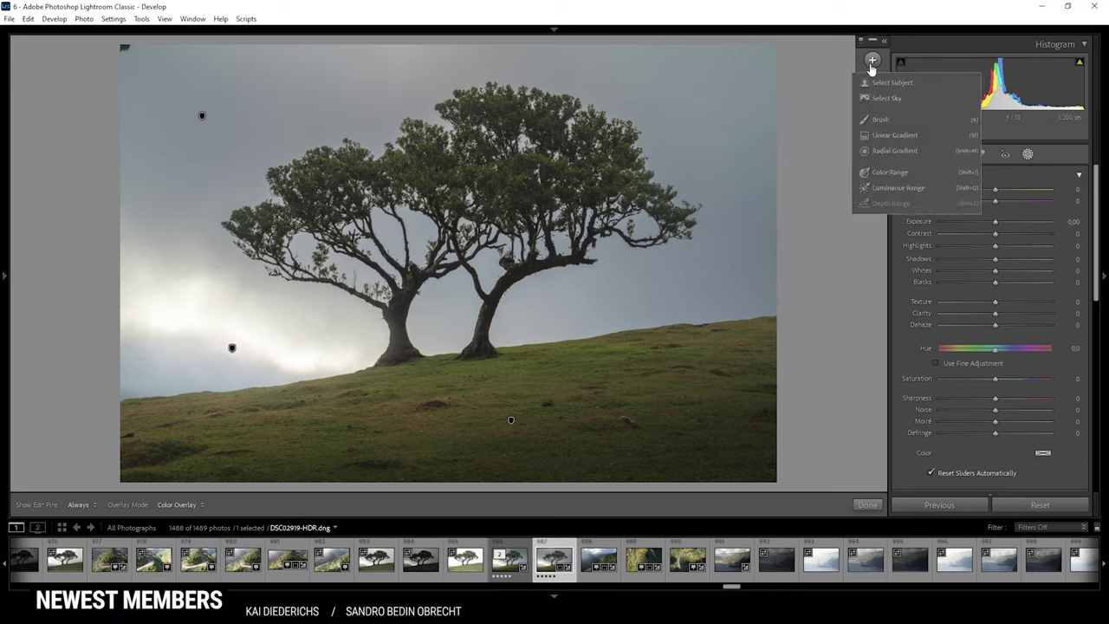
left_click(883, 136)
mouse_move(618, 62)
left_mouse_down()
mouse_move(586, 88)
mouse_move(577, 168)
mouse_move(538, 248)
left_mouse_up()
left_click_drag(996, 236, 983, 235)
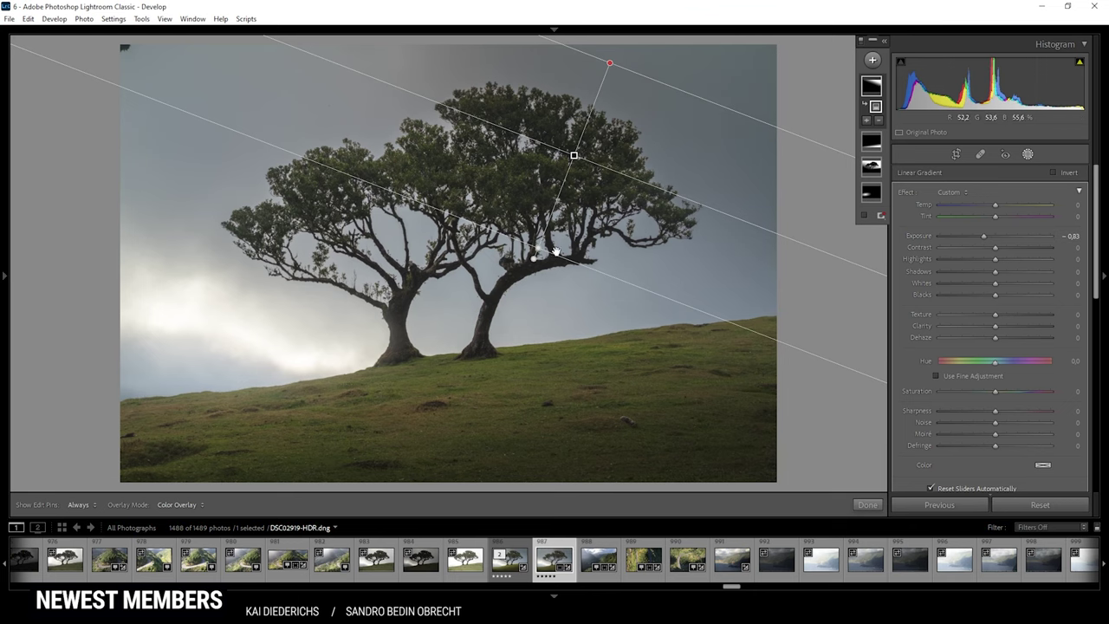
left_click_drag(538, 250, 515, 286)
key("m")
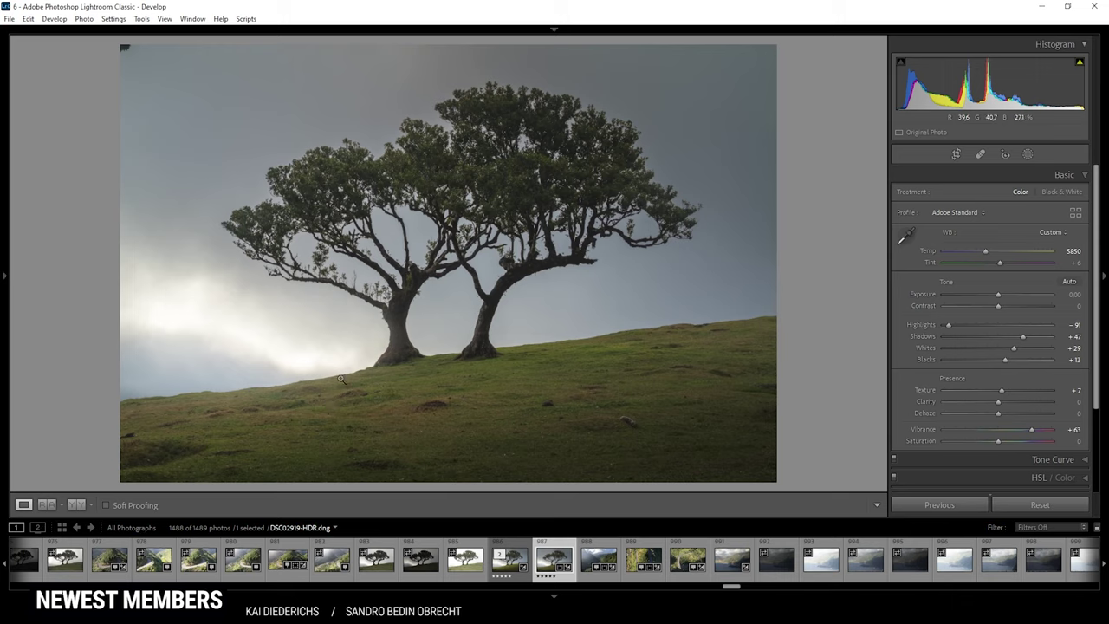
Create a sky mask and invert it onto the trees and ground.
left_click(1027, 157)
left_click(873, 60)
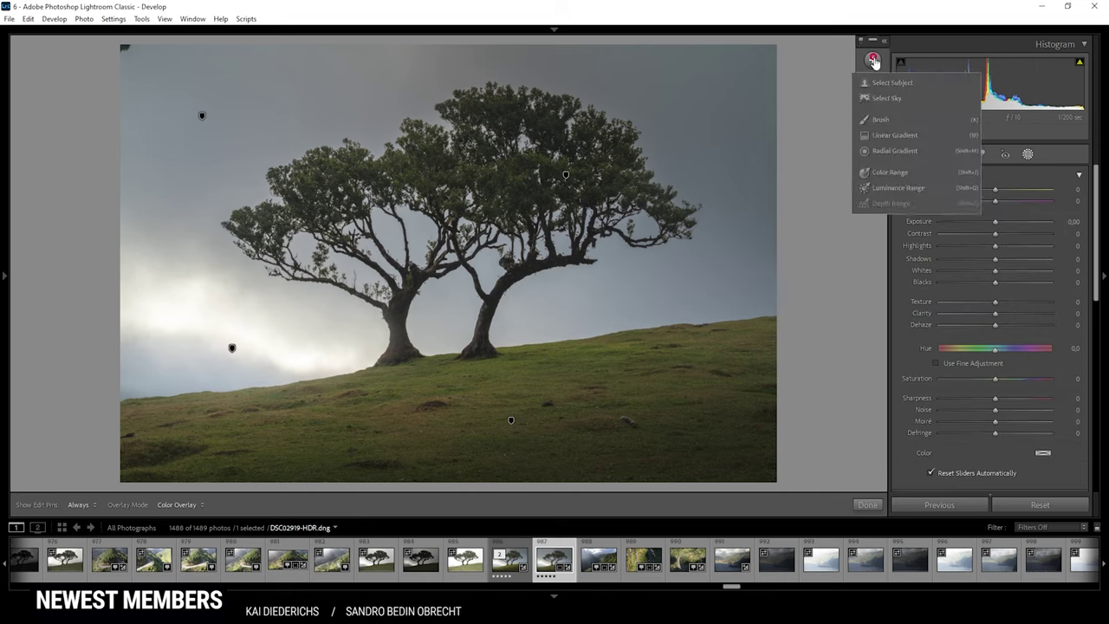
left_click(887, 98)
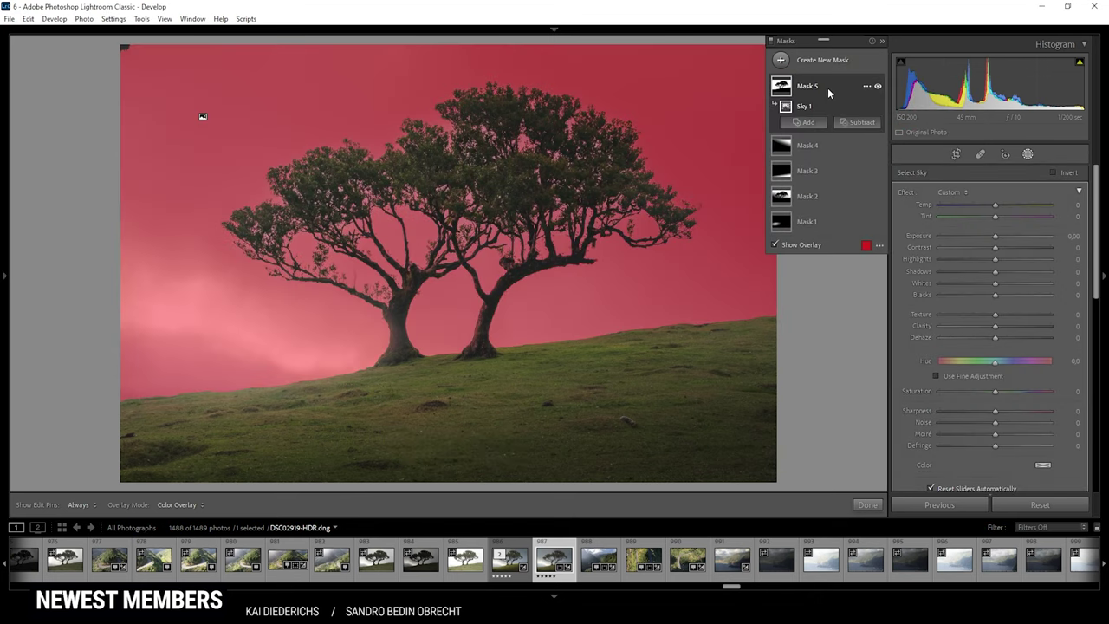
left_click(869, 106)
left_click(908, 147)
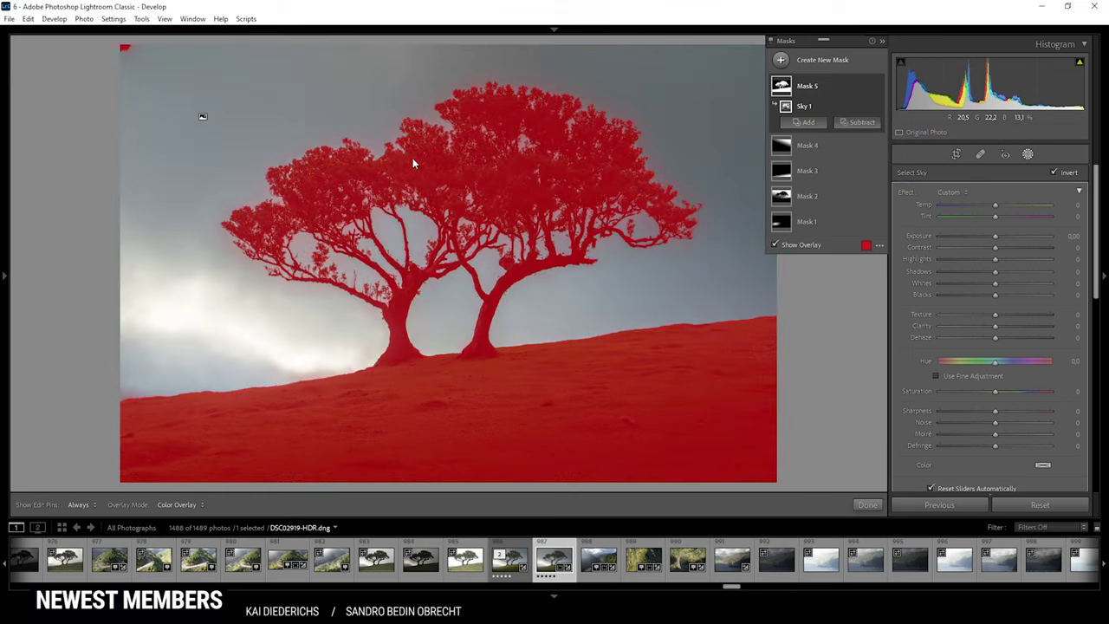
Subtract two linear gradients removing the lower foreground and the trees, leaving the hillside.
left_click(864, 123)
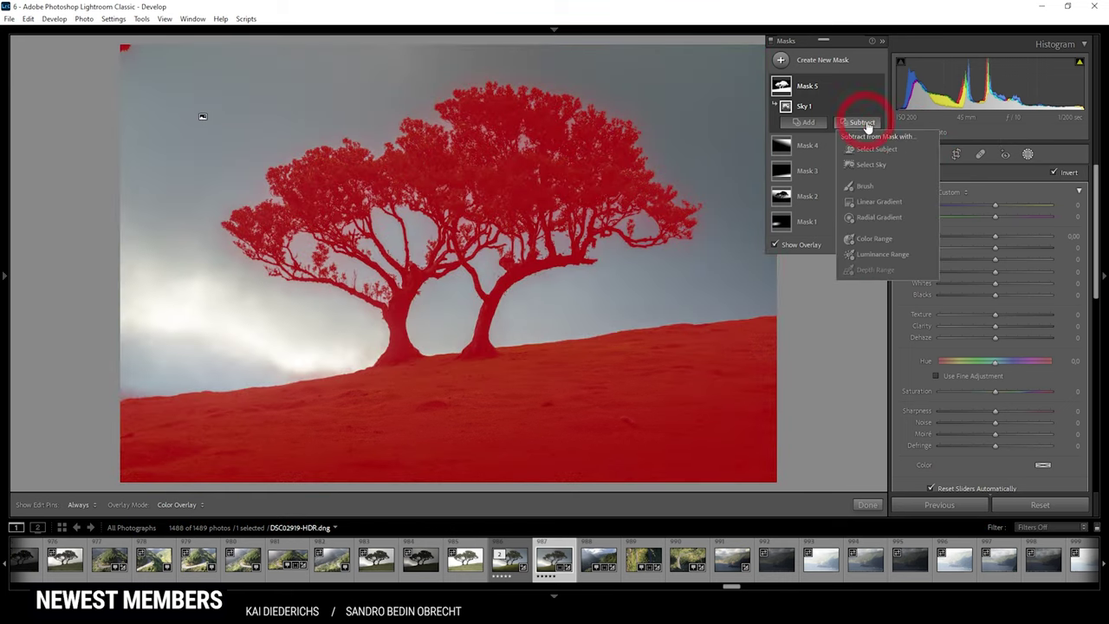
left_click(882, 202)
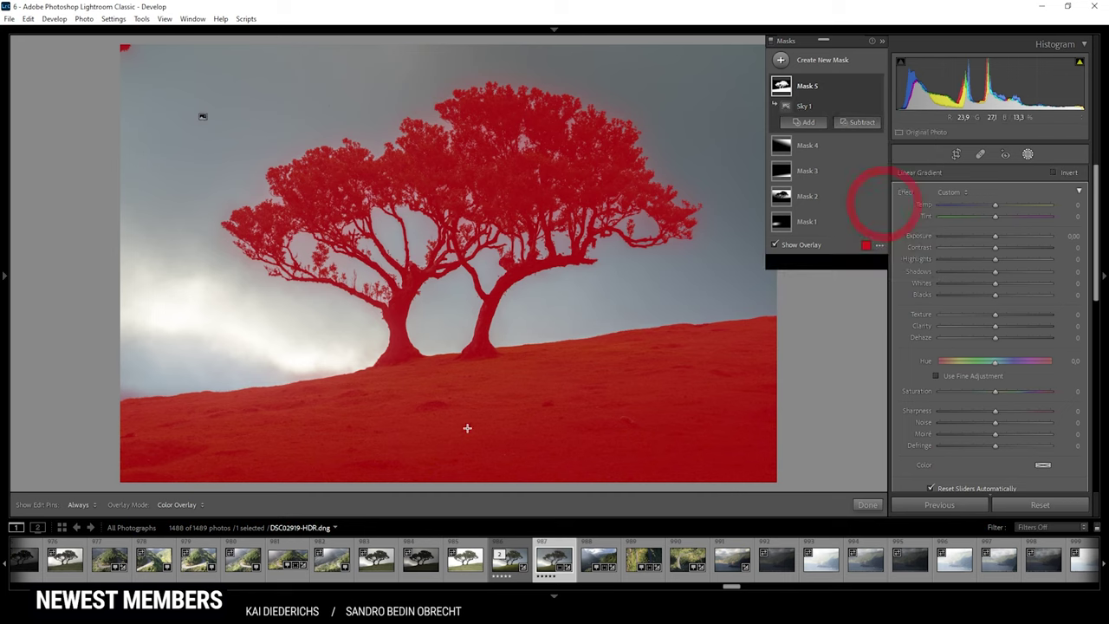
left_click_drag(498, 468, 488, 382)
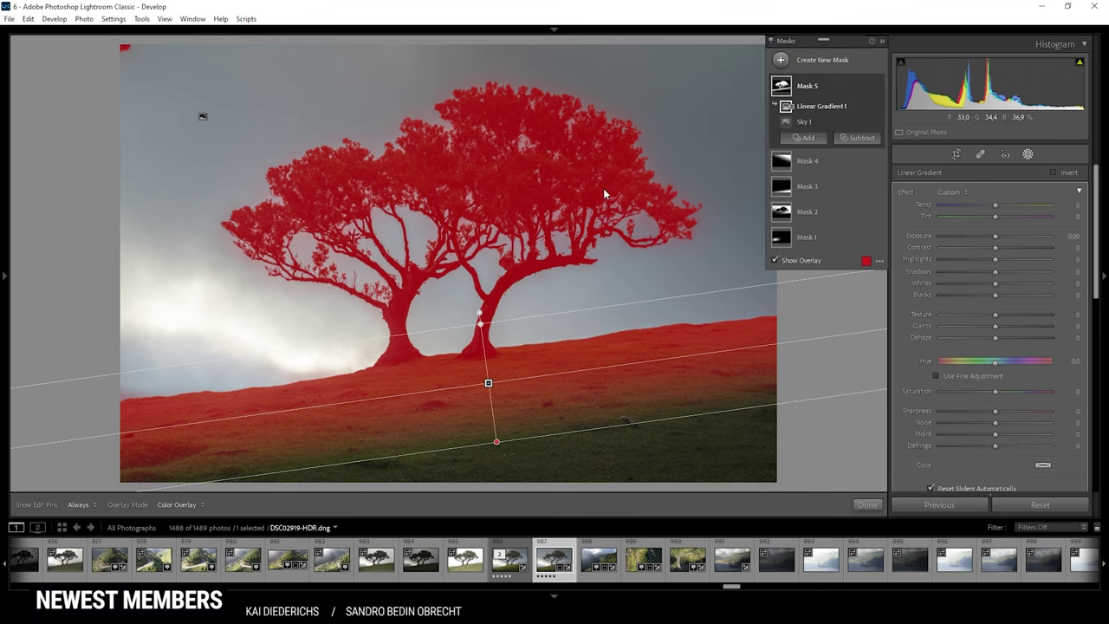
left_click(860, 137)
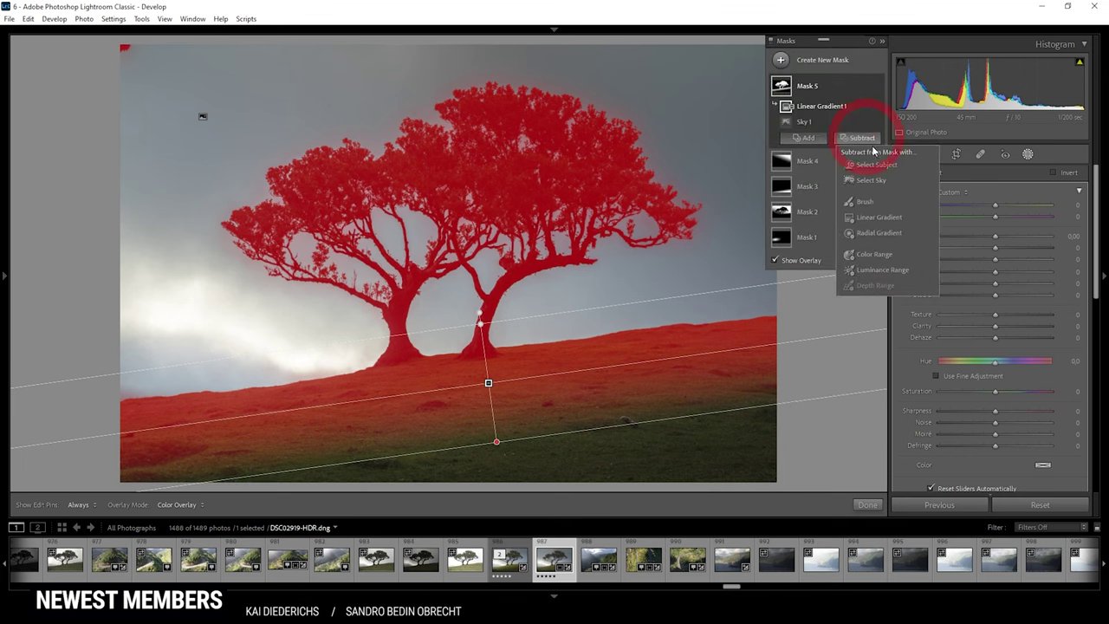
left_click(884, 213)
left_click_drag(443, 343, 449, 392)
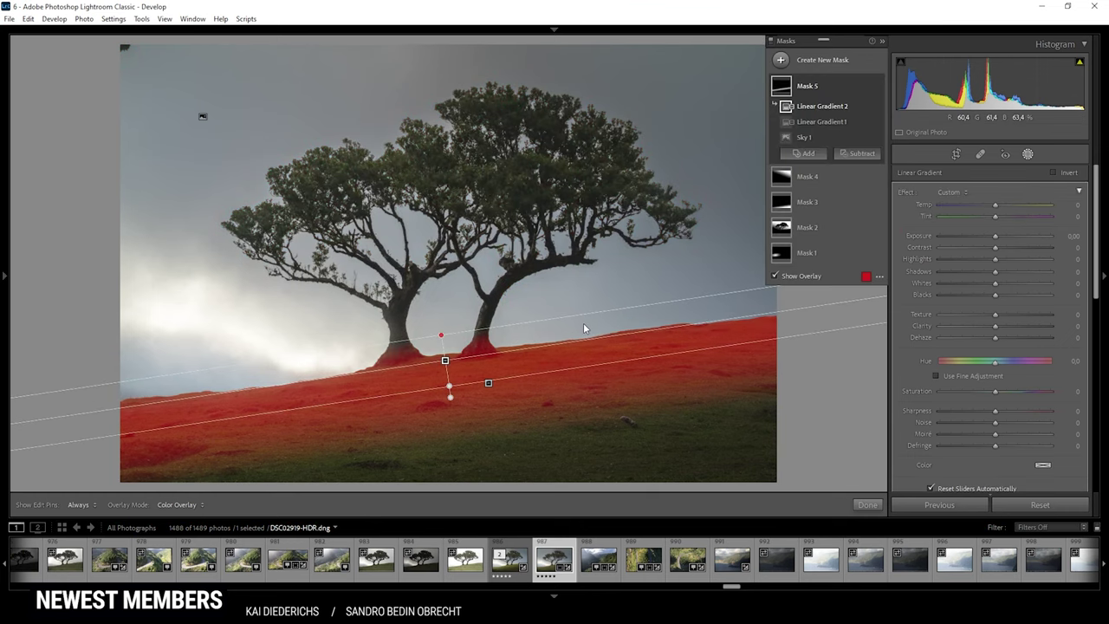
Give the hillside mask Exposure 0.58, Clarity +45 and Highlights +35.
left_click_drag(995, 237, 1005, 246)
key("o")
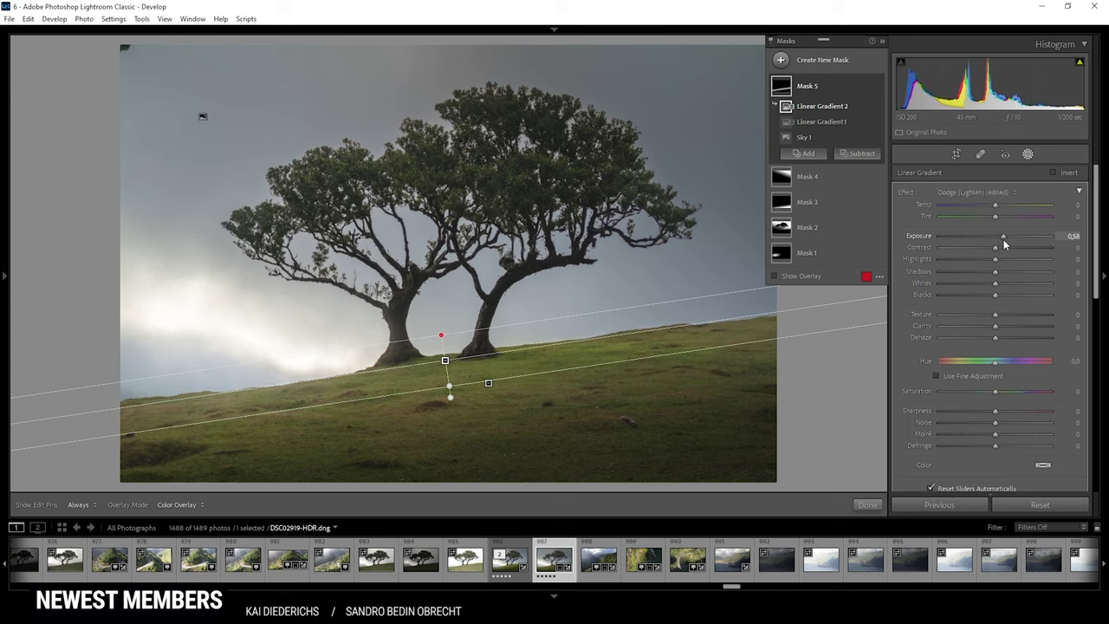
left_click_drag(997, 328, 1019, 331)
left_click_drag(1019, 331, 998, 319)
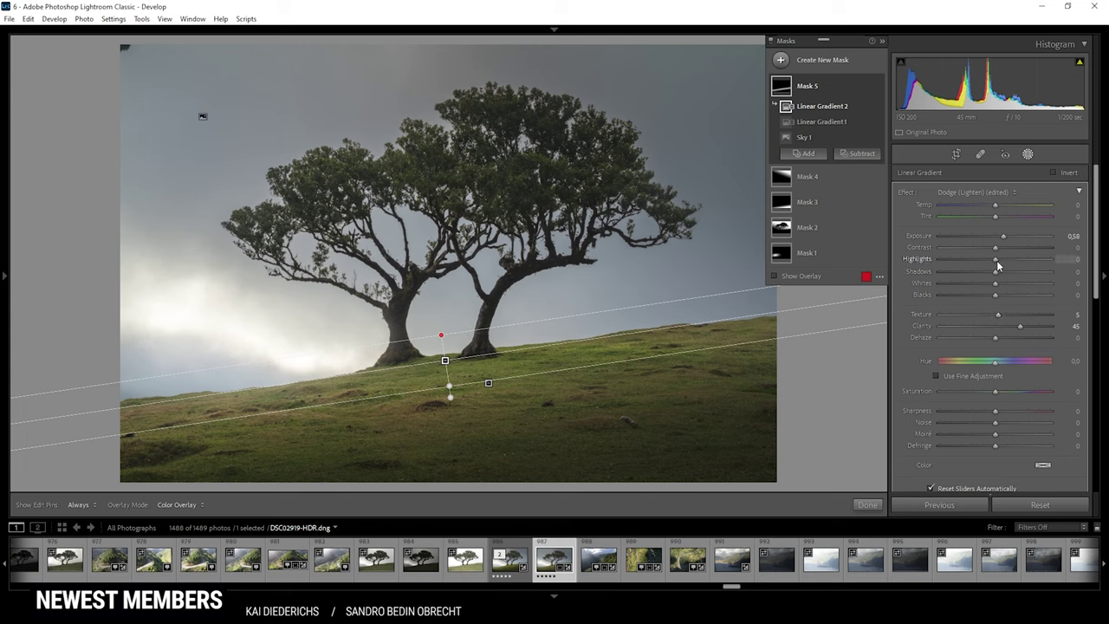
left_click_drag(996, 260, 1016, 264)
left_click(1026, 155)
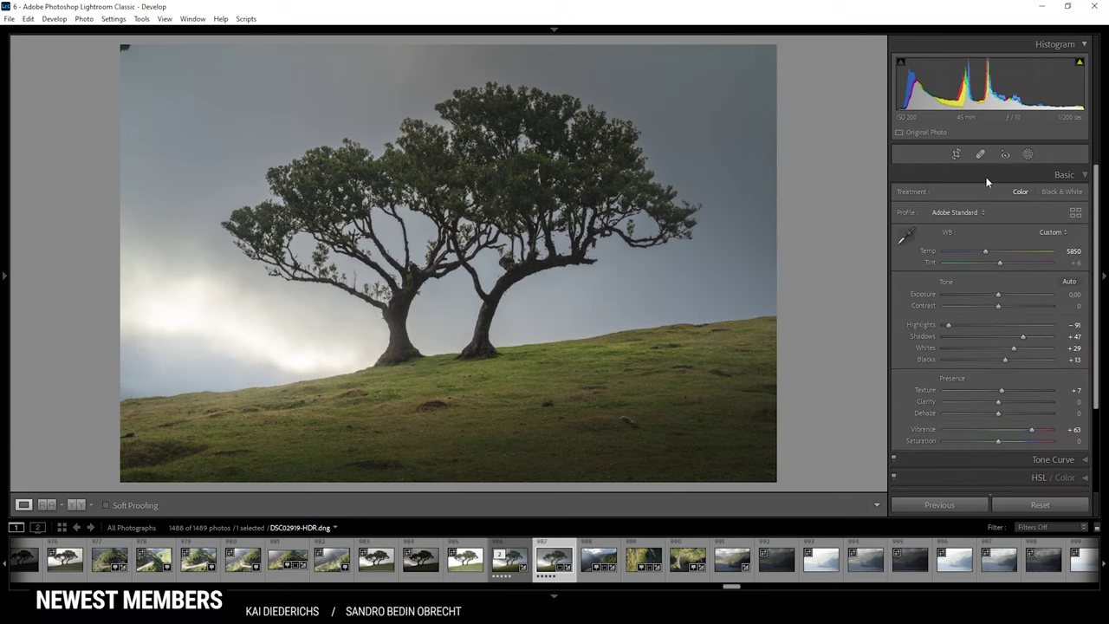
Create a colour range mask of the tree canopy, subtracting a gradient below the grass line.
left_click(1028, 155)
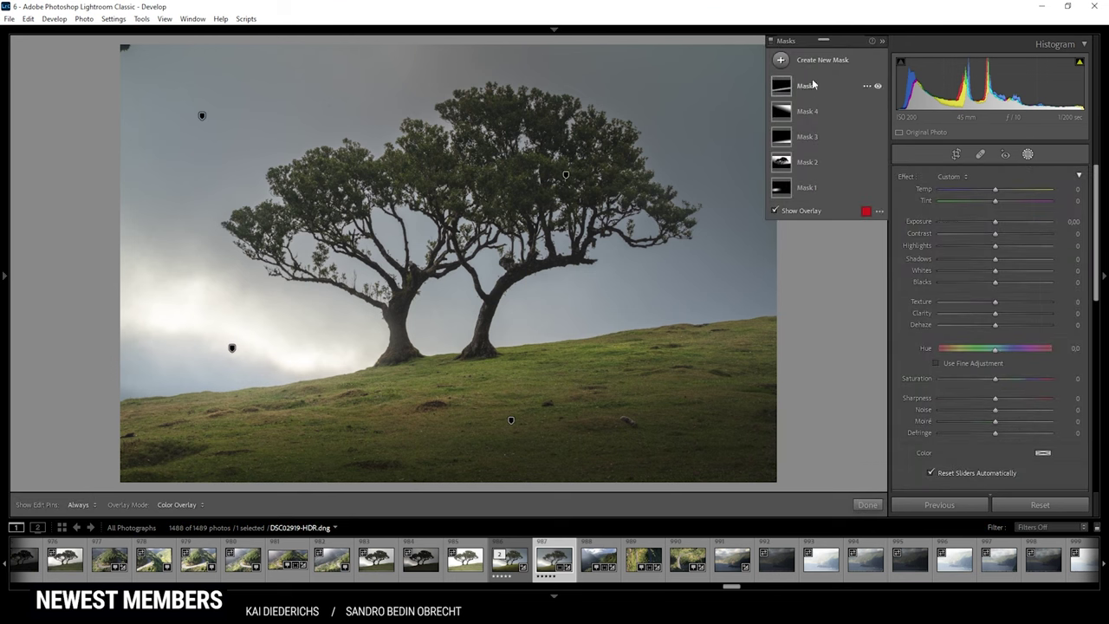
left_click(781, 61)
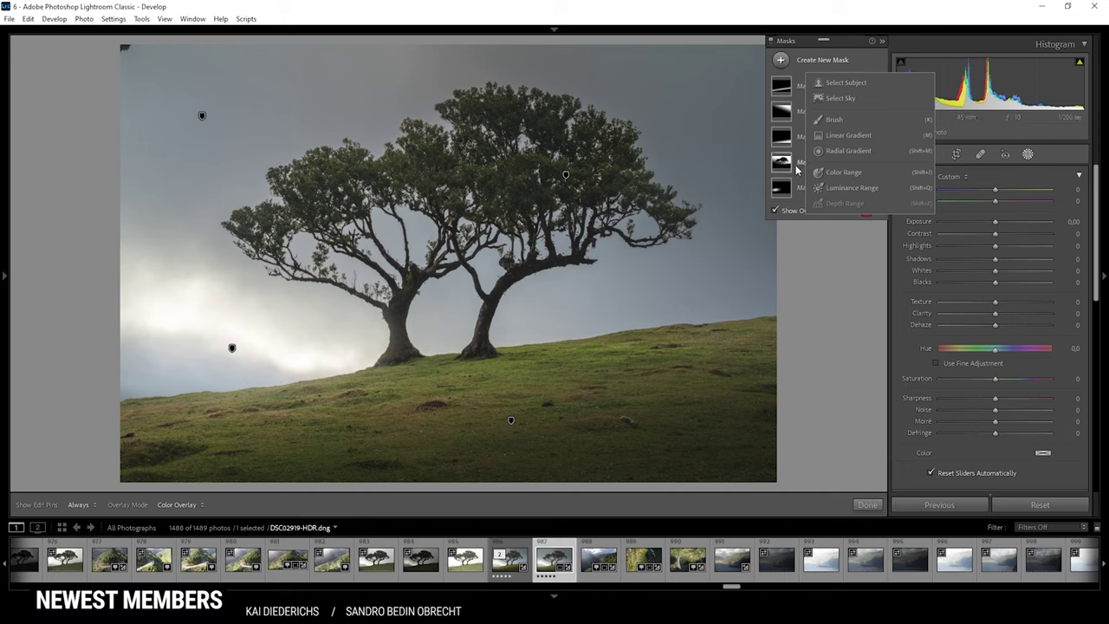
left_click(853, 175)
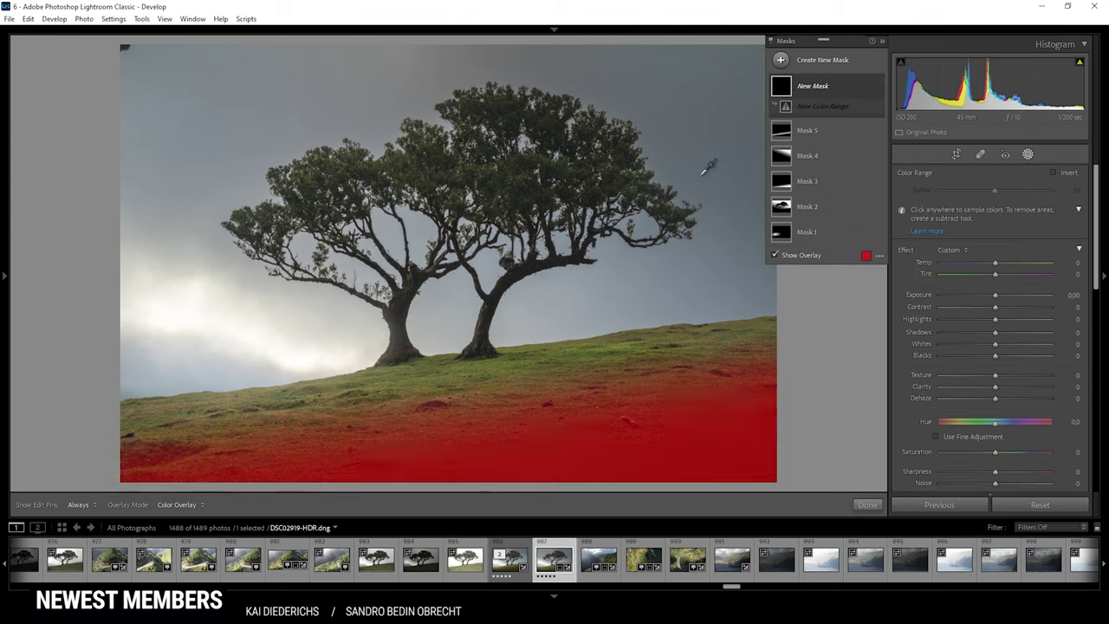
left_click(514, 168)
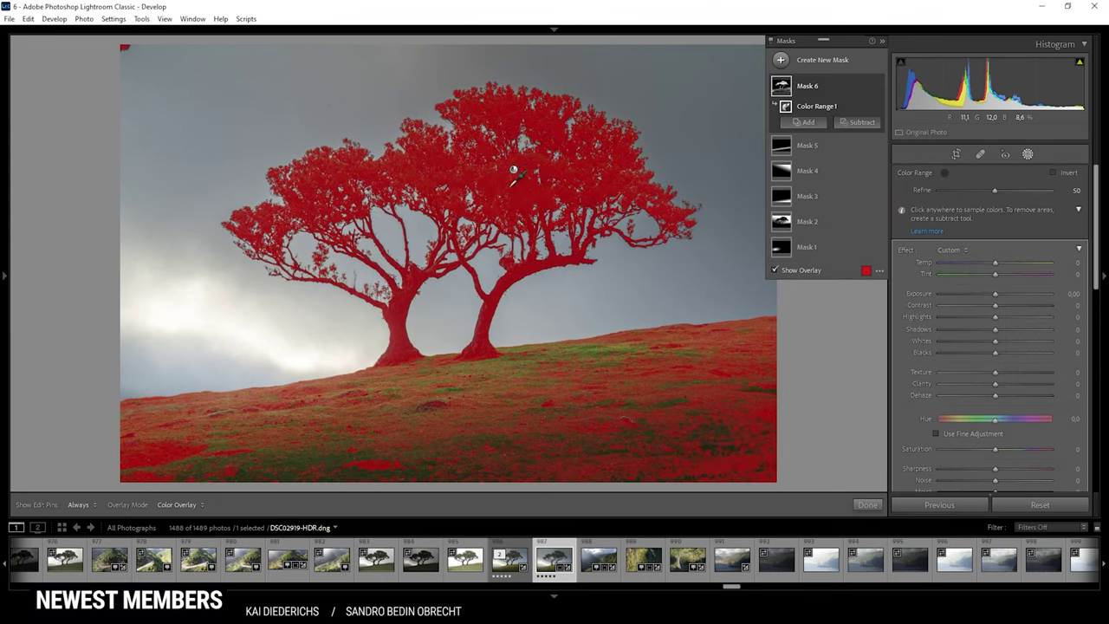
left_click(856, 122)
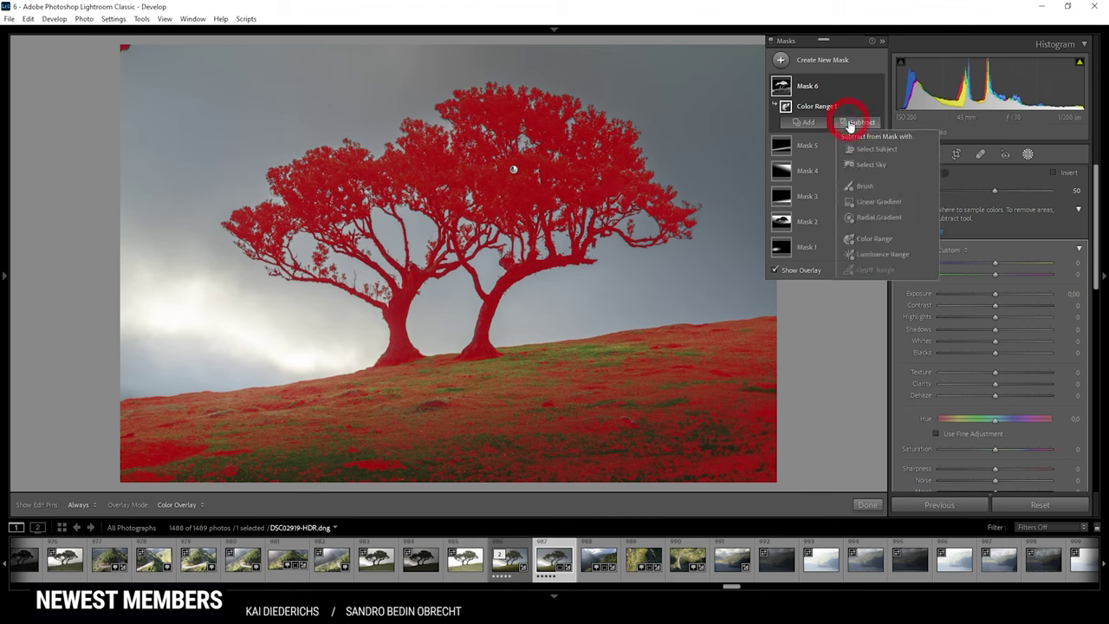
left_click(865, 199)
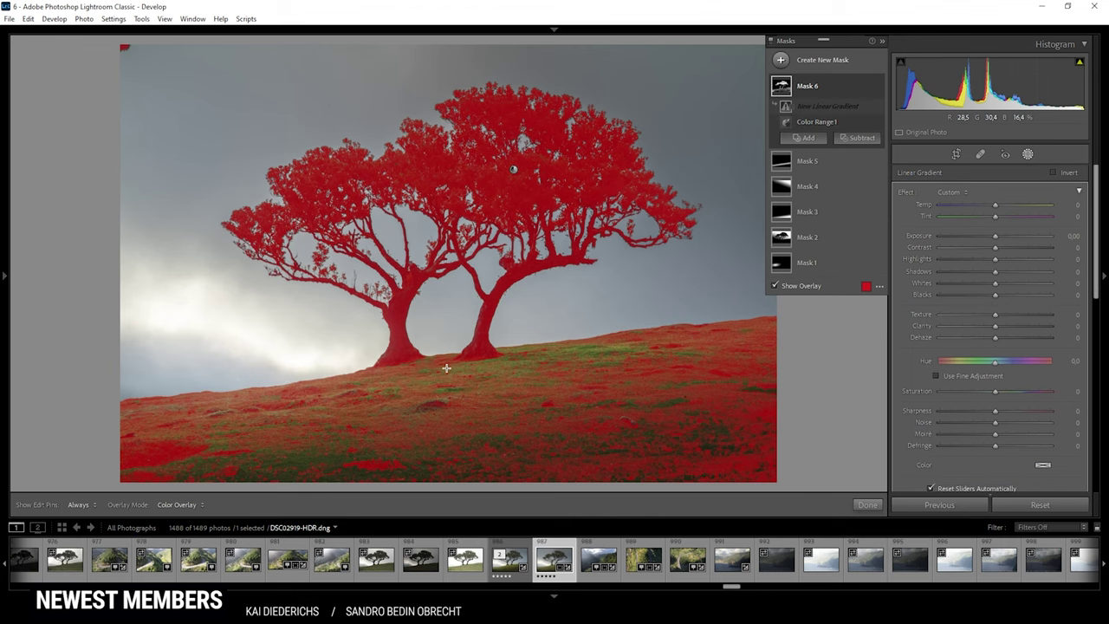
left_click_drag(446, 363, 439, 323)
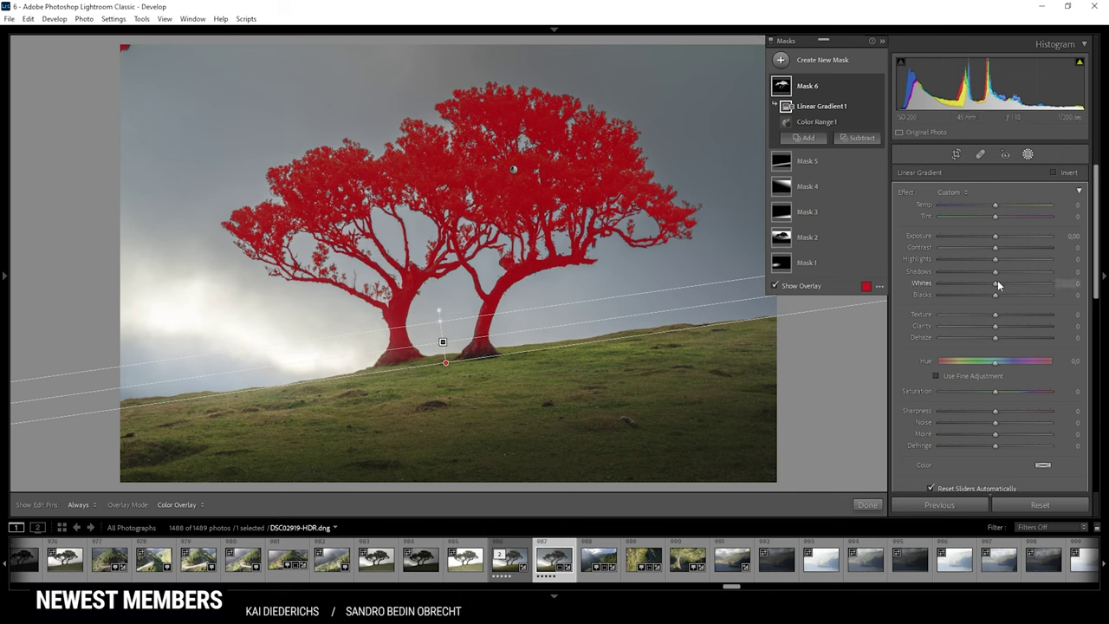
Raise the tree mask's Highlights to +20 and Contrast to +17.
key("o")
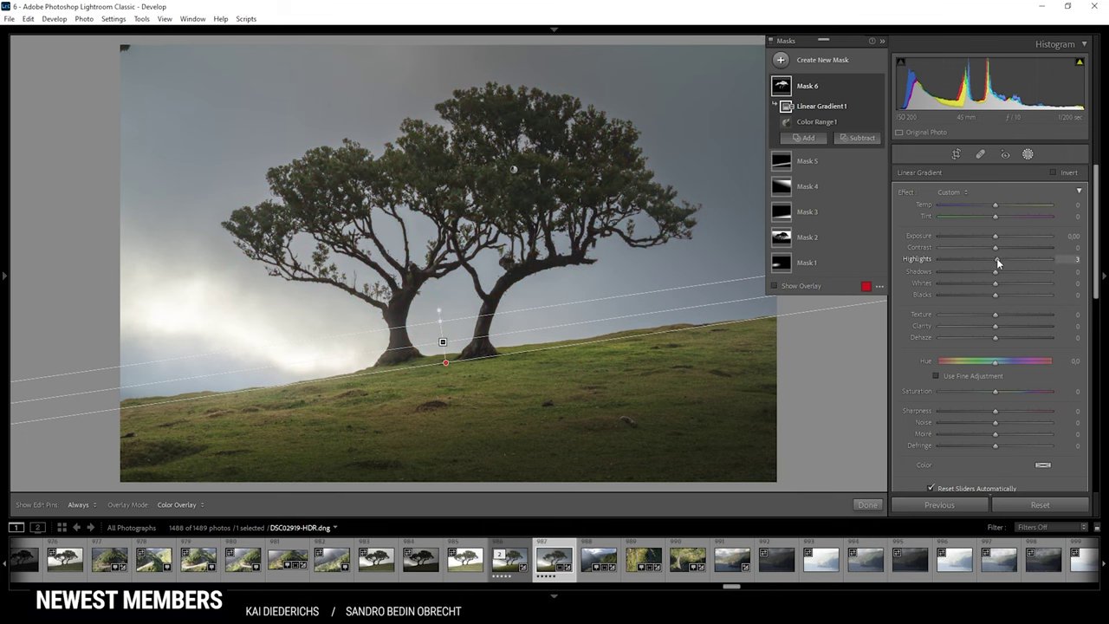
left_click_drag(1001, 259, 1008, 260)
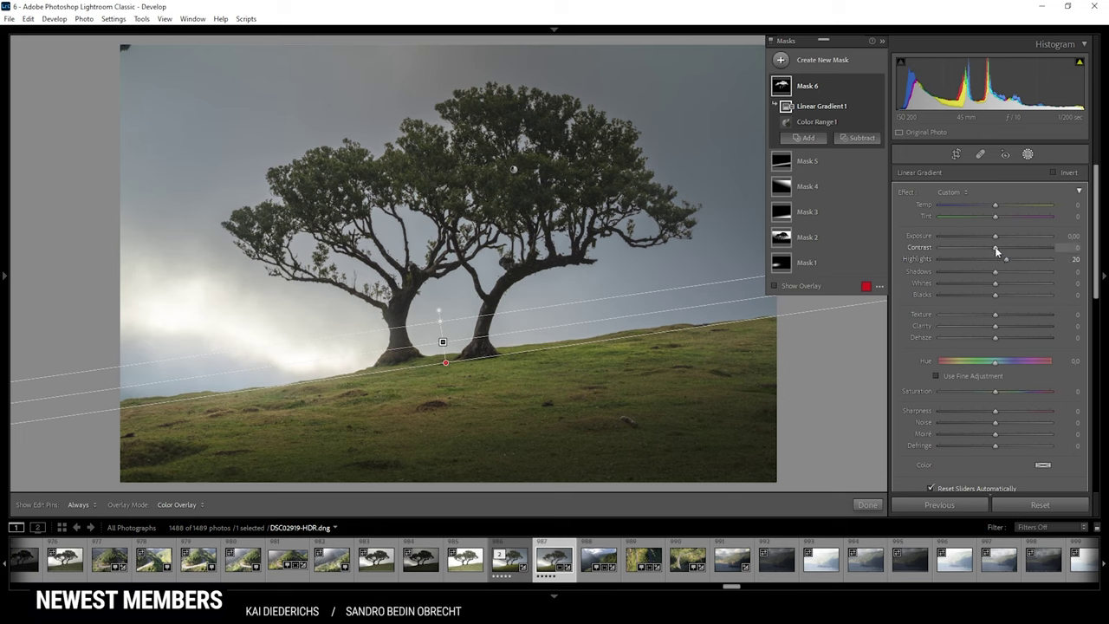
left_click_drag(996, 250, 1003, 276)
Close masking, compare the edit side by side with the original, then return to the single edited view.
left_click(1025, 154)
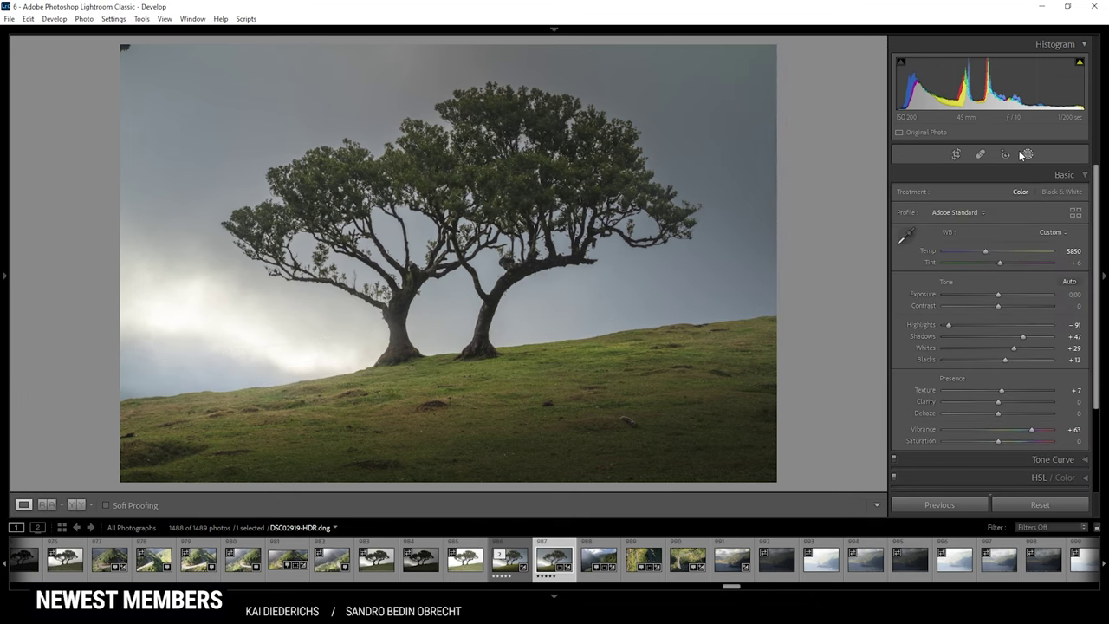
left_click(76, 504)
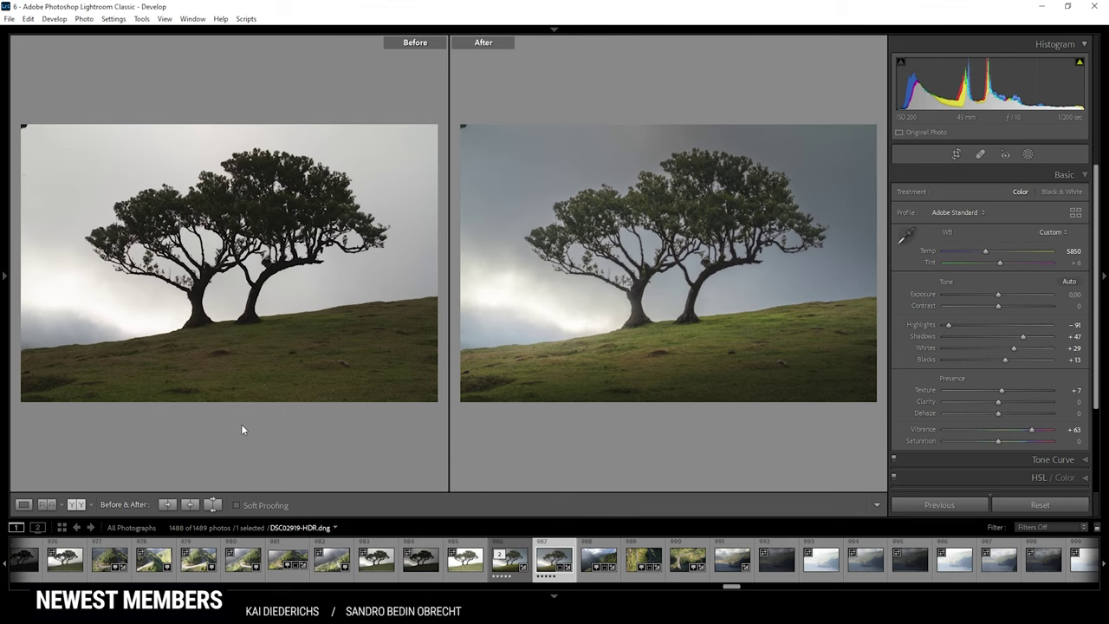
left_click(23, 504)
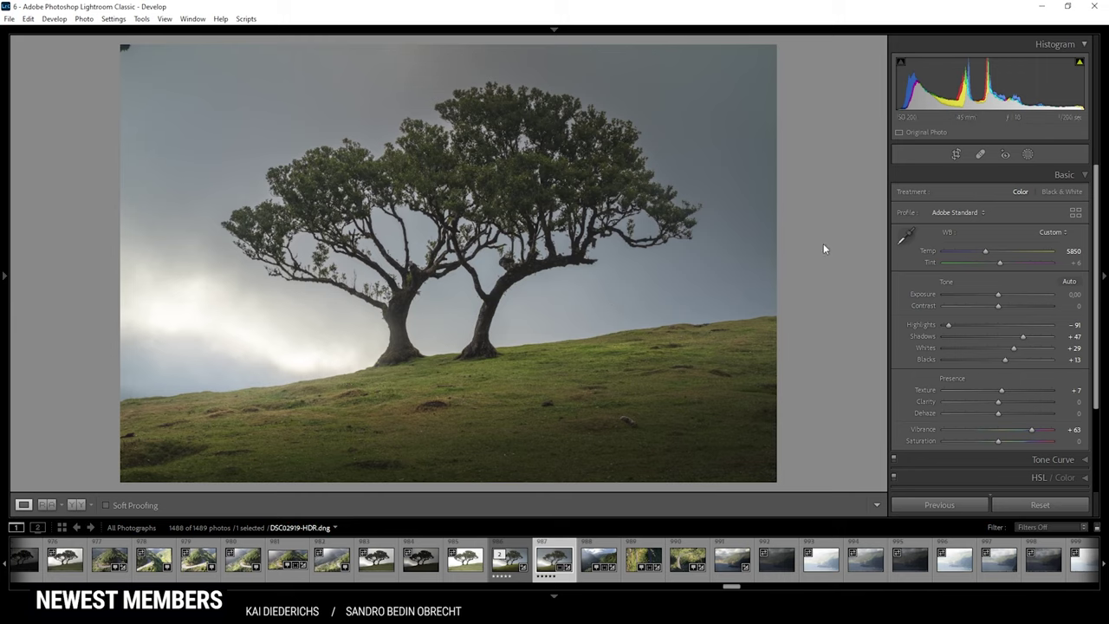
In HSL, nudge Yellow saturation up, then set Green luminance to +100 and Yellow luminance to +22.
scroll(1083, 228, "down", 3)
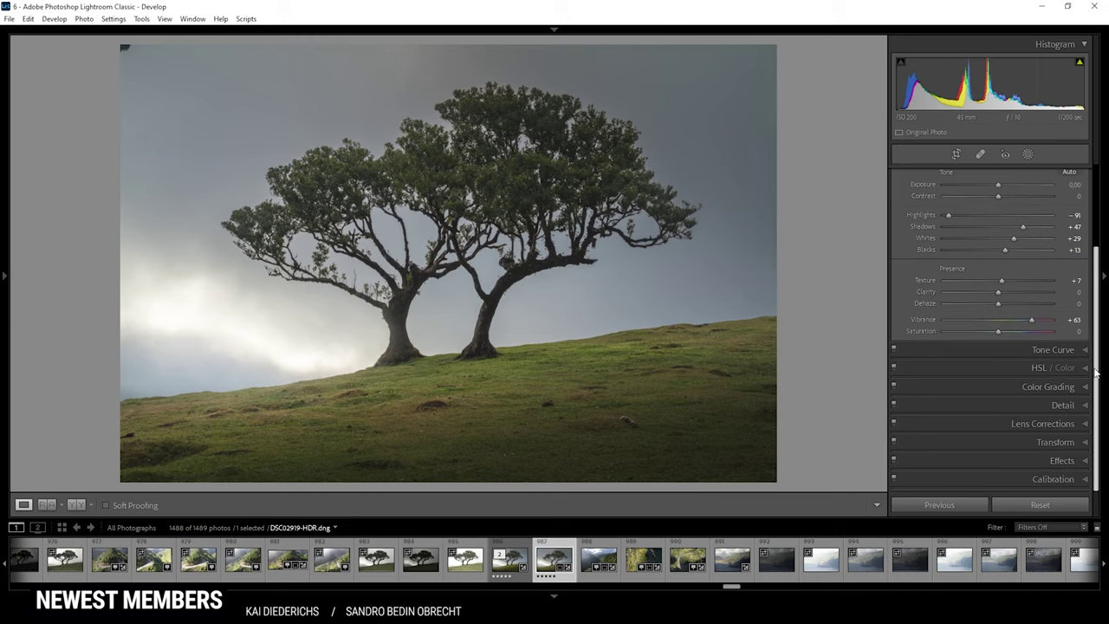
left_click(1081, 371)
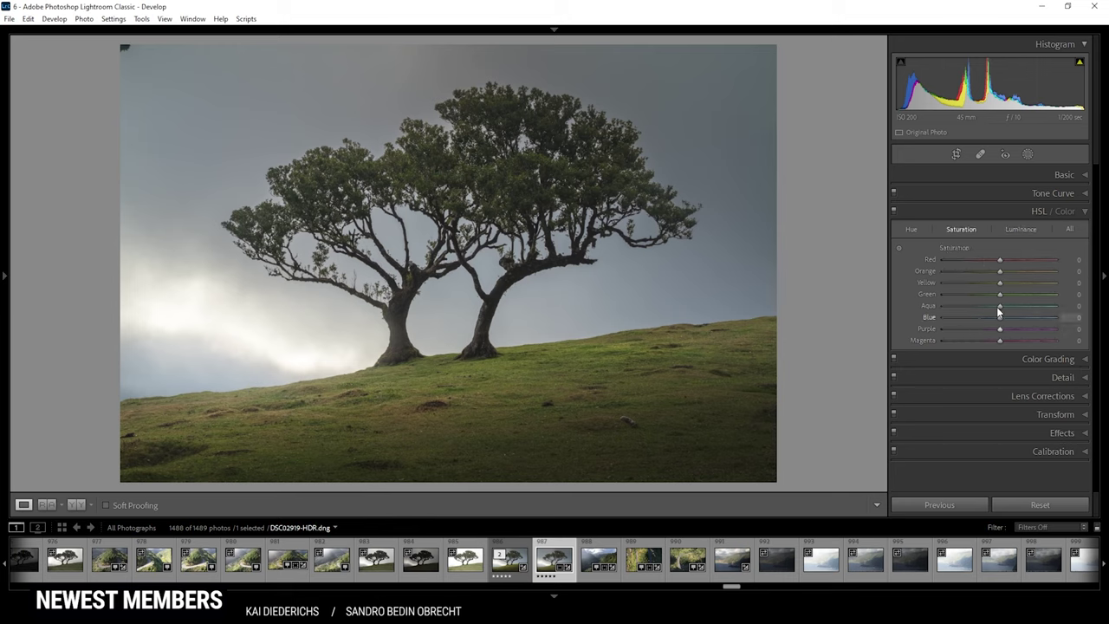
left_click_drag(1001, 286, 1002, 283)
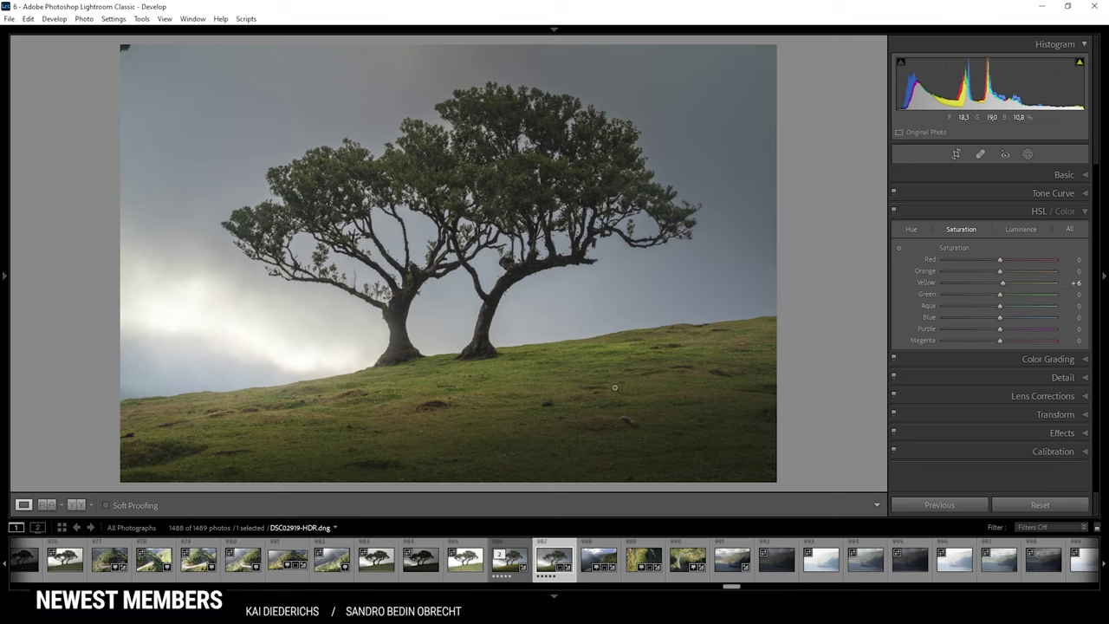
left_click(1020, 229)
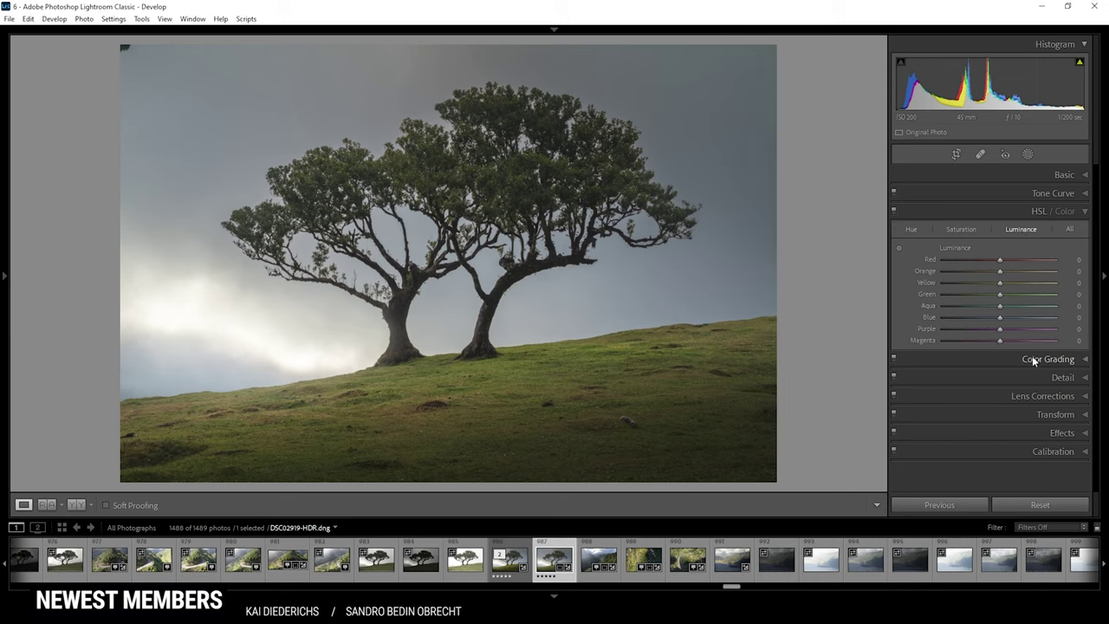
left_click_drag(1001, 295, 1016, 297)
mouse_move(1000, 286)
left_mouse_down()
mouse_move(1034, 284)
mouse_move(1011, 276)
left_mouse_up()
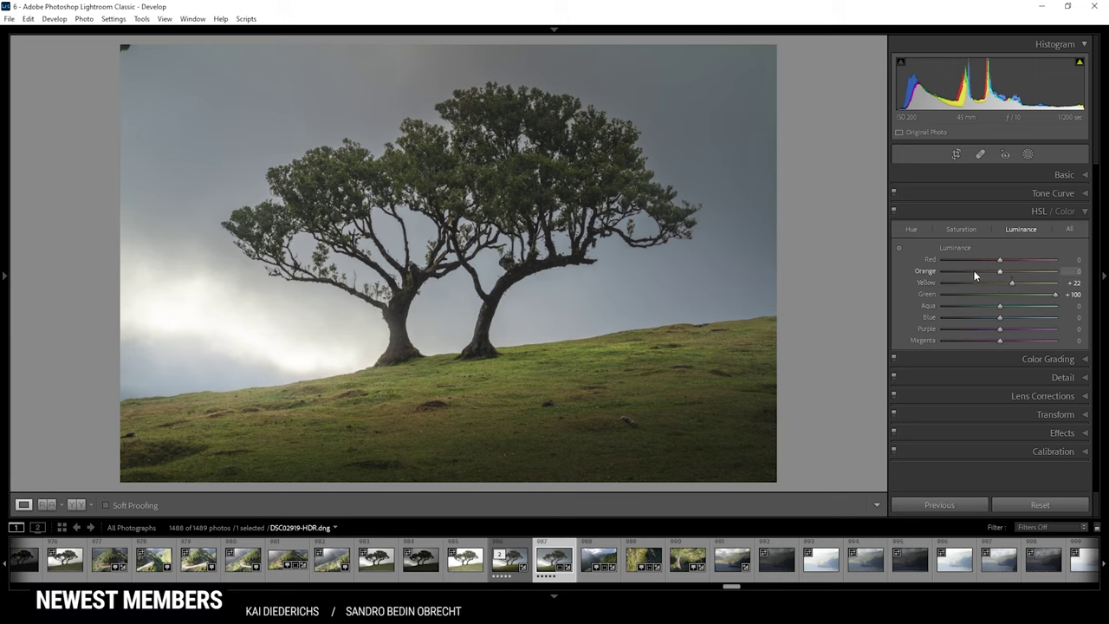
Grade the shadows blue at Hue 231, Saturation 5 and Luminance -6.
left_click(1022, 211)
left_click(994, 230)
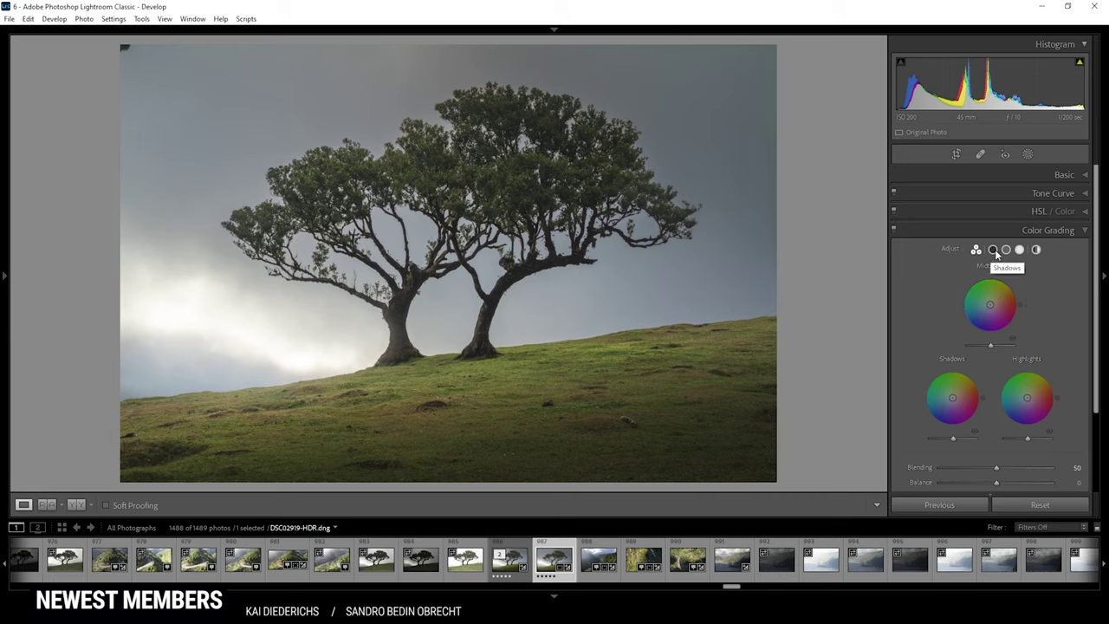
left_click(993, 249)
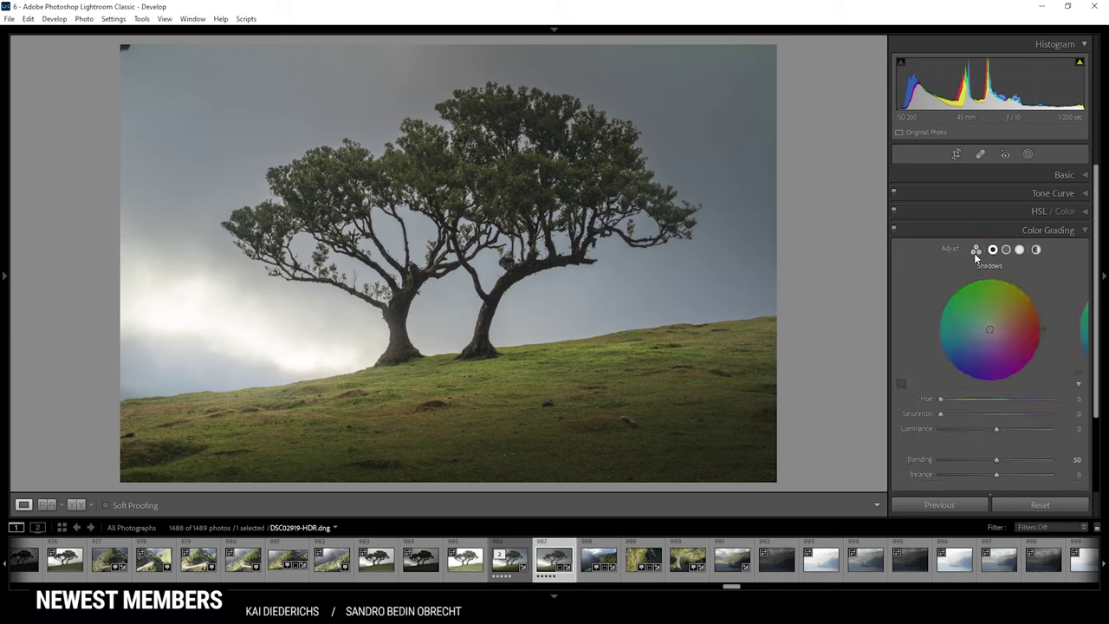
left_click_drag(940, 399, 1011, 393)
left_click_drag(944, 418, 946, 415)
left_click_drag(997, 430, 993, 429)
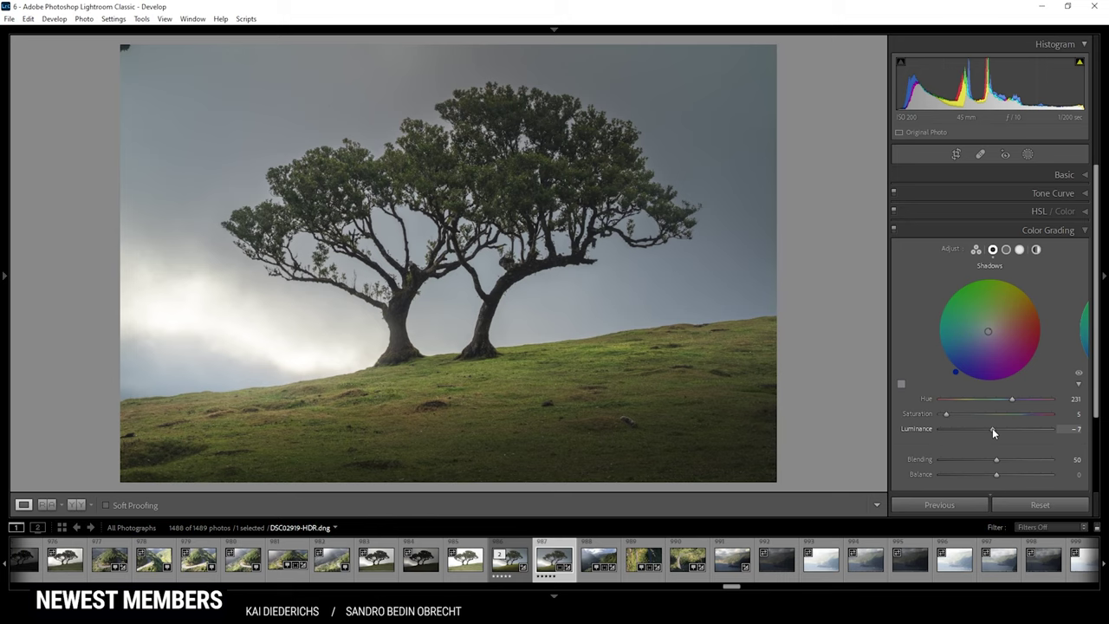
left_click_drag(992, 428, 992, 428)
Set the Calibration Red Primary to Hue +33 and Saturation +13, then collapse the panel.
left_click(1083, 230)
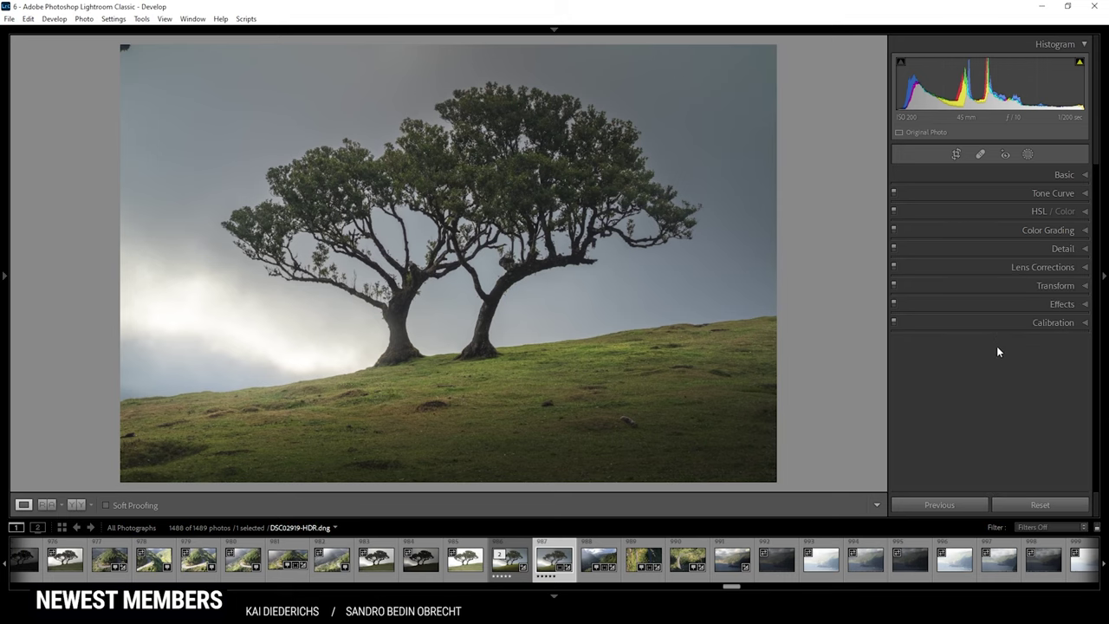
left_click(1005, 318)
left_click(1000, 403)
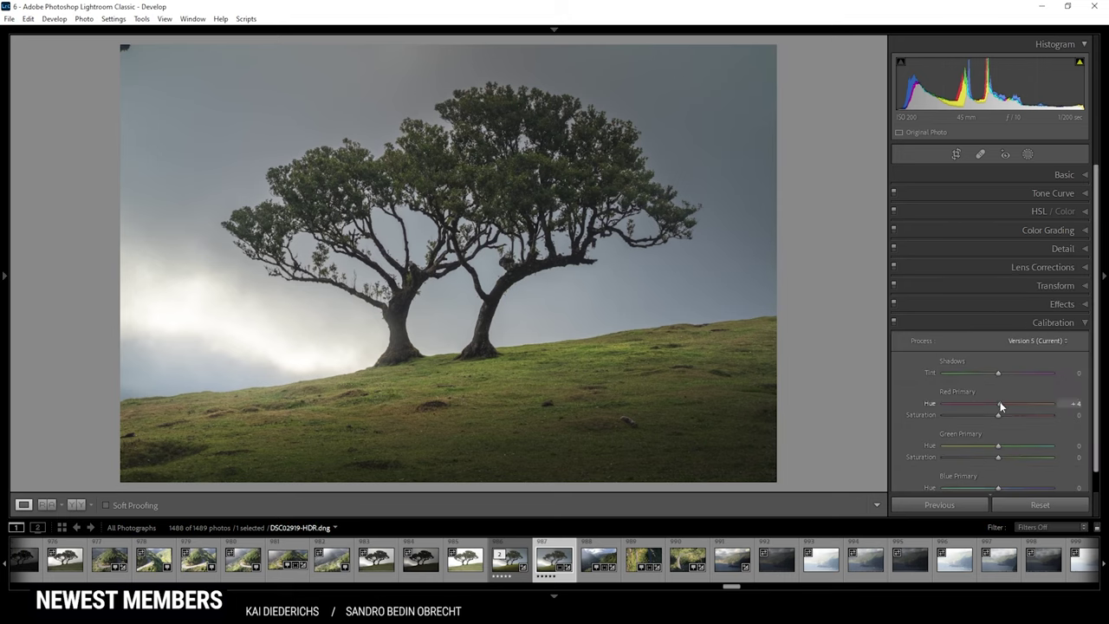
left_click_drag(1000, 403, 1017, 405)
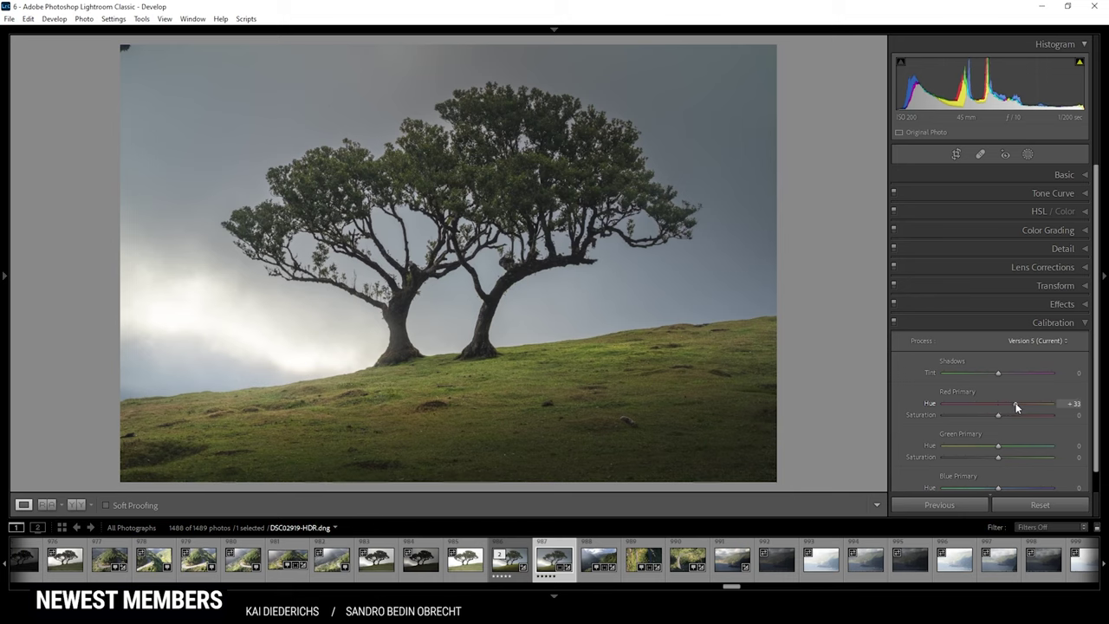
mouse_move(1001, 416)
left_mouse_down()
mouse_move(1017, 413)
mouse_move(1007, 411)
left_mouse_up()
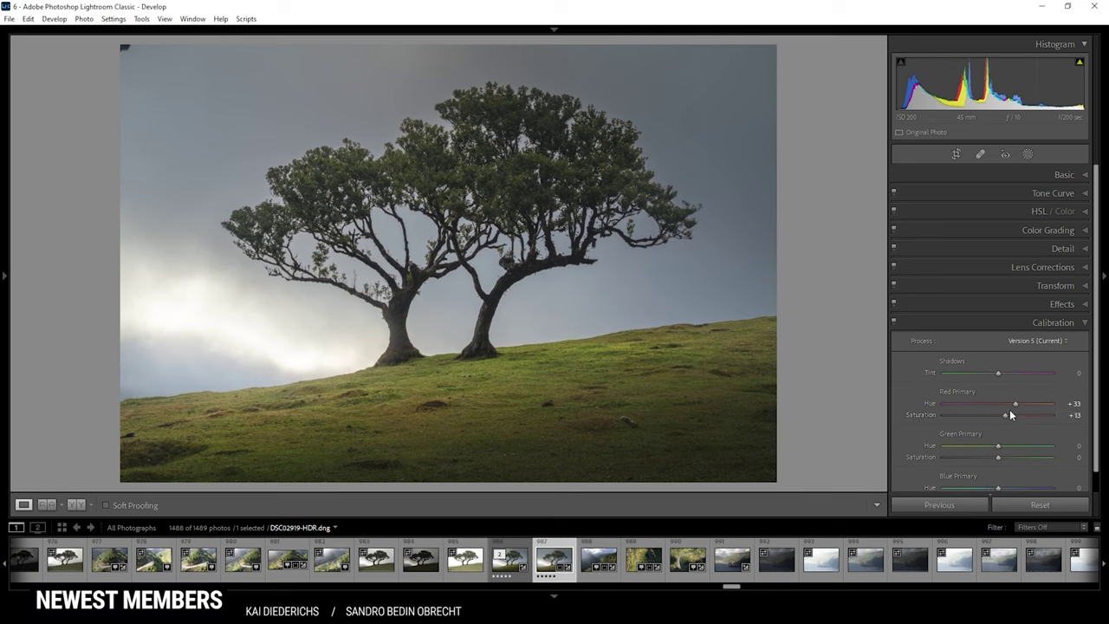
left_click(1072, 324)
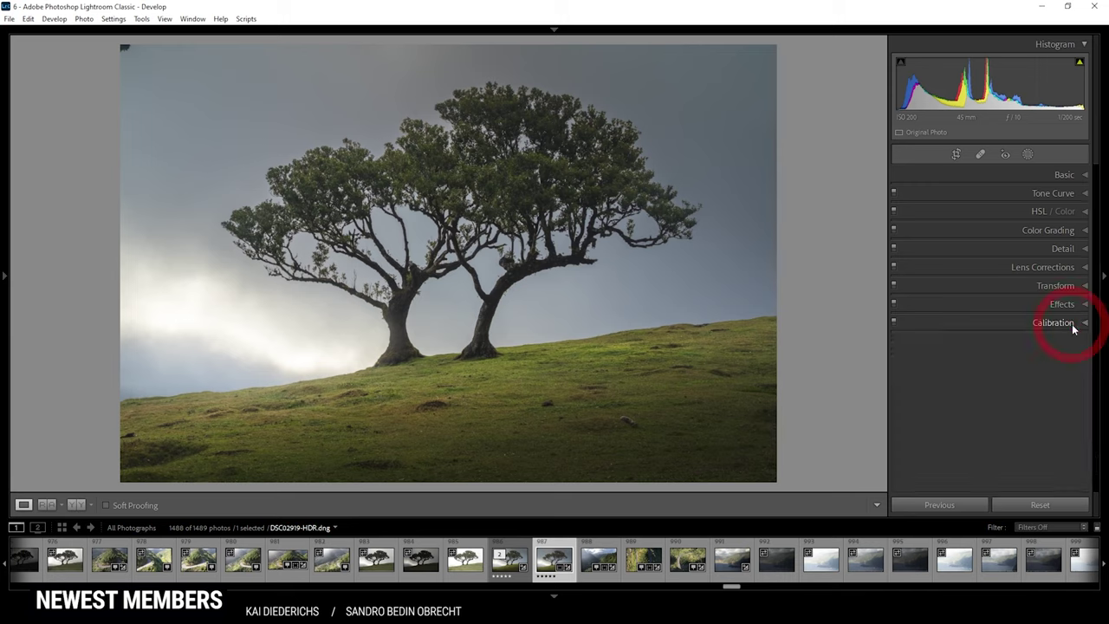
Set Detail sharpening to Amount 103, Radius 0.5, Detail 100 and Masking 67.
left_click(1034, 250)
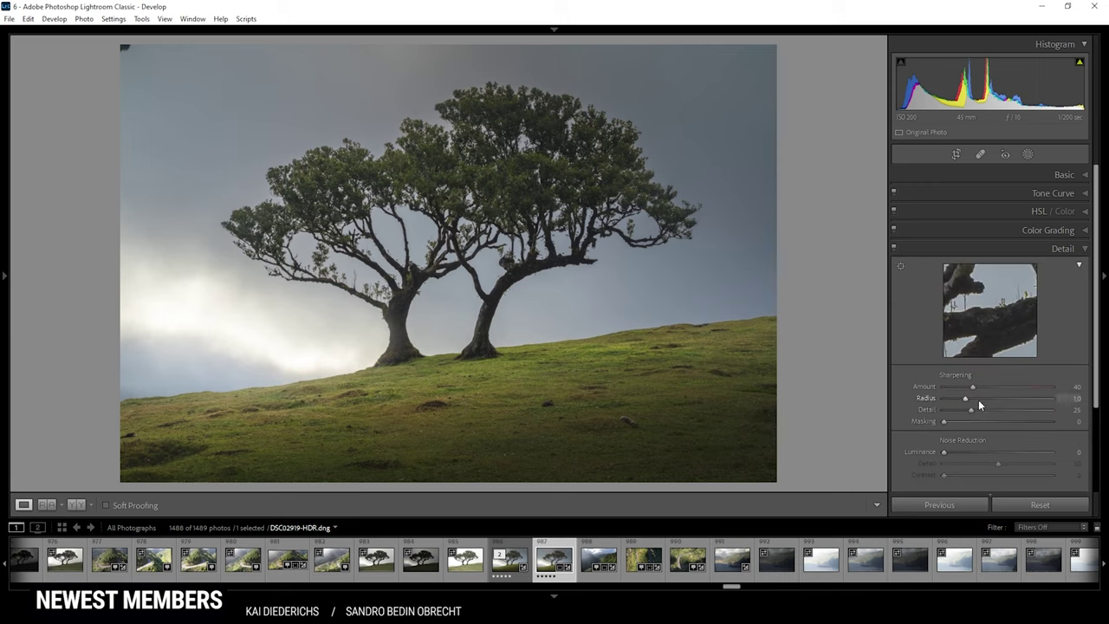
left_click_drag(979, 400, 1052, 409)
left_click_drag(948, 421, 1016, 428)
left_click_drag(1015, 389, 1020, 388)
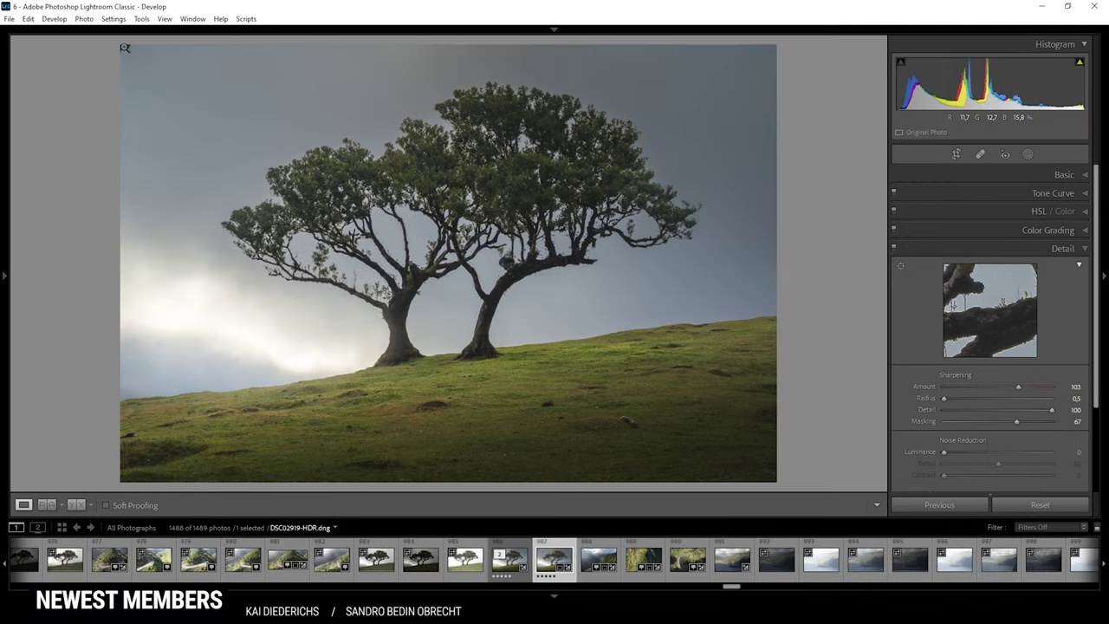
mouse_move(124, 36)
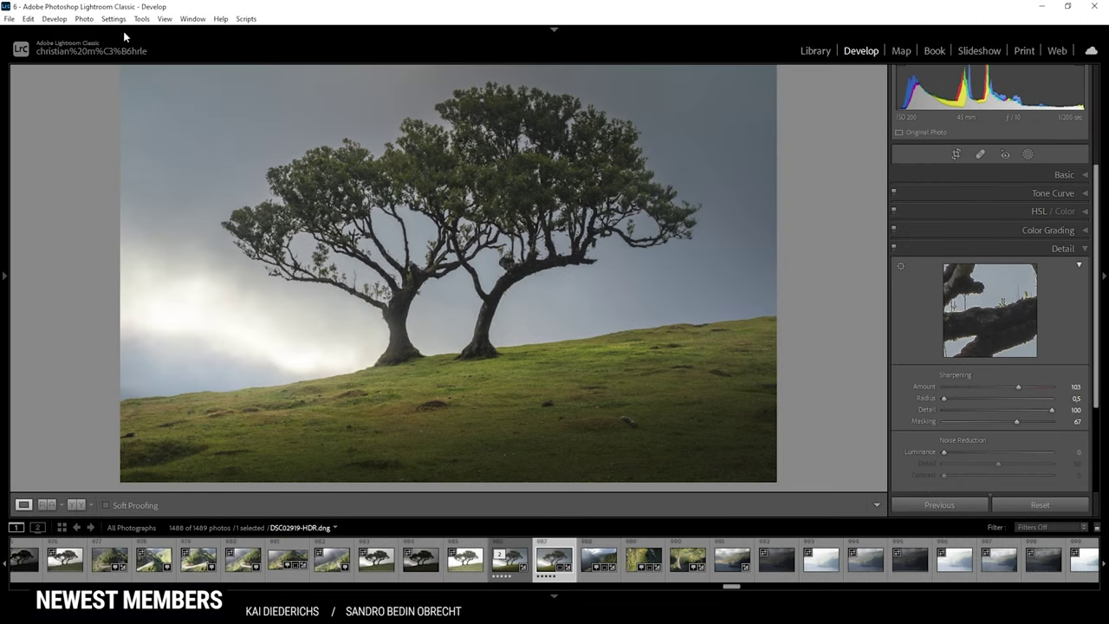